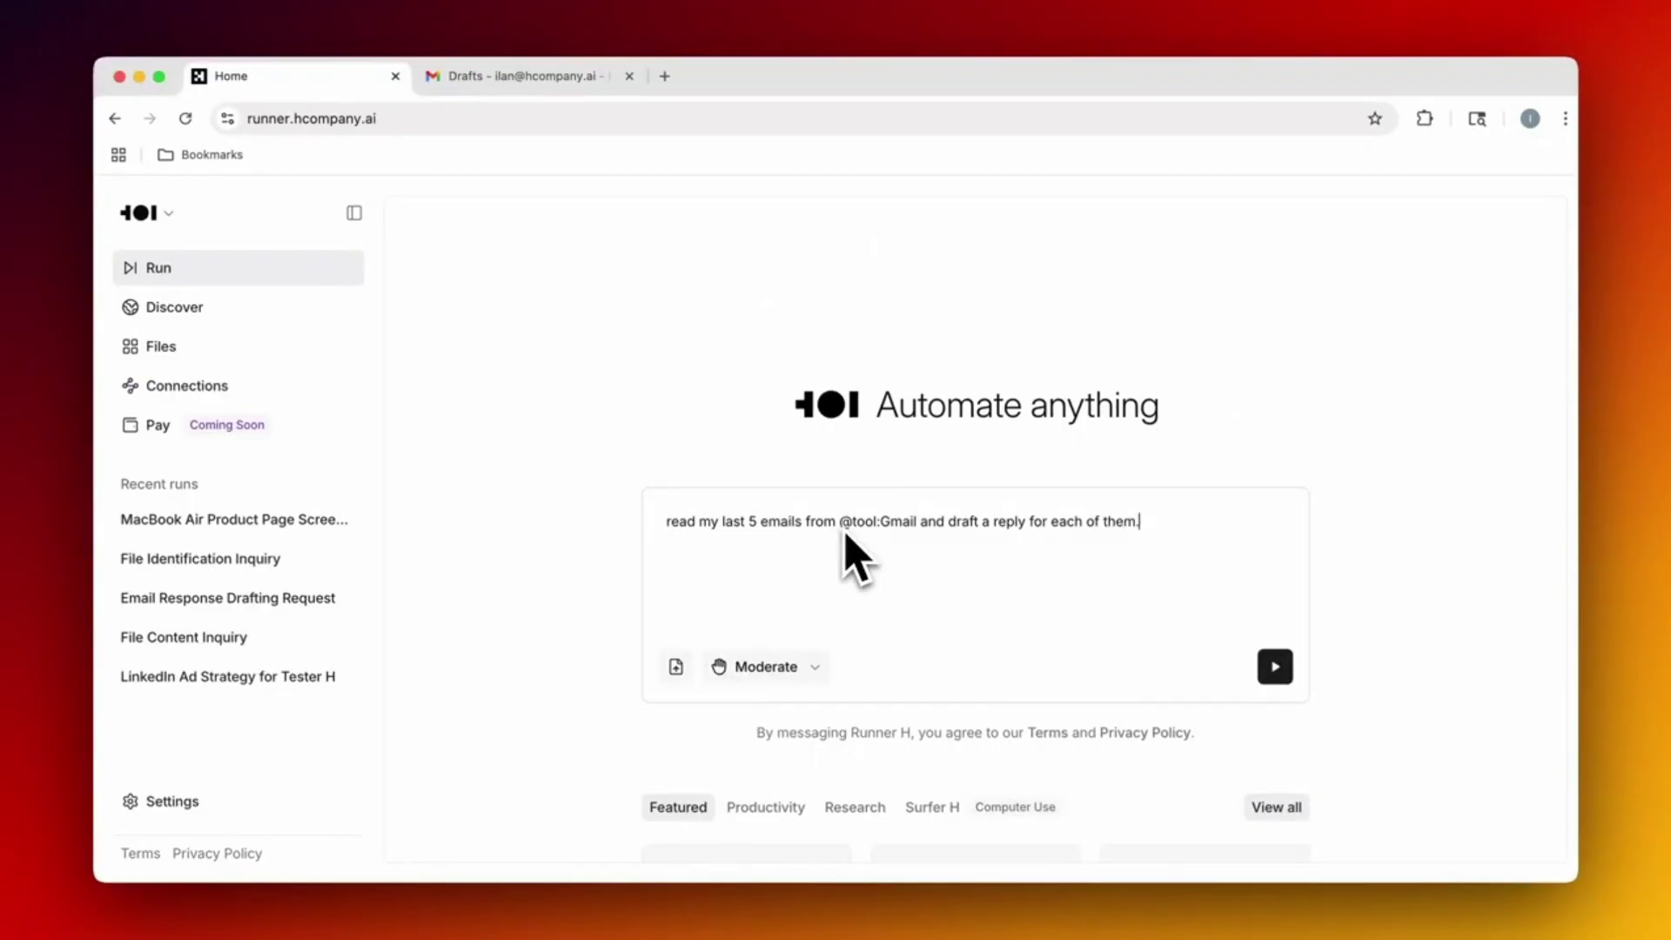
# Step: Have Runner H draft replies to the last five Gmail emails, then review the drafts in Gmail
pyautogui.click(1275, 666)
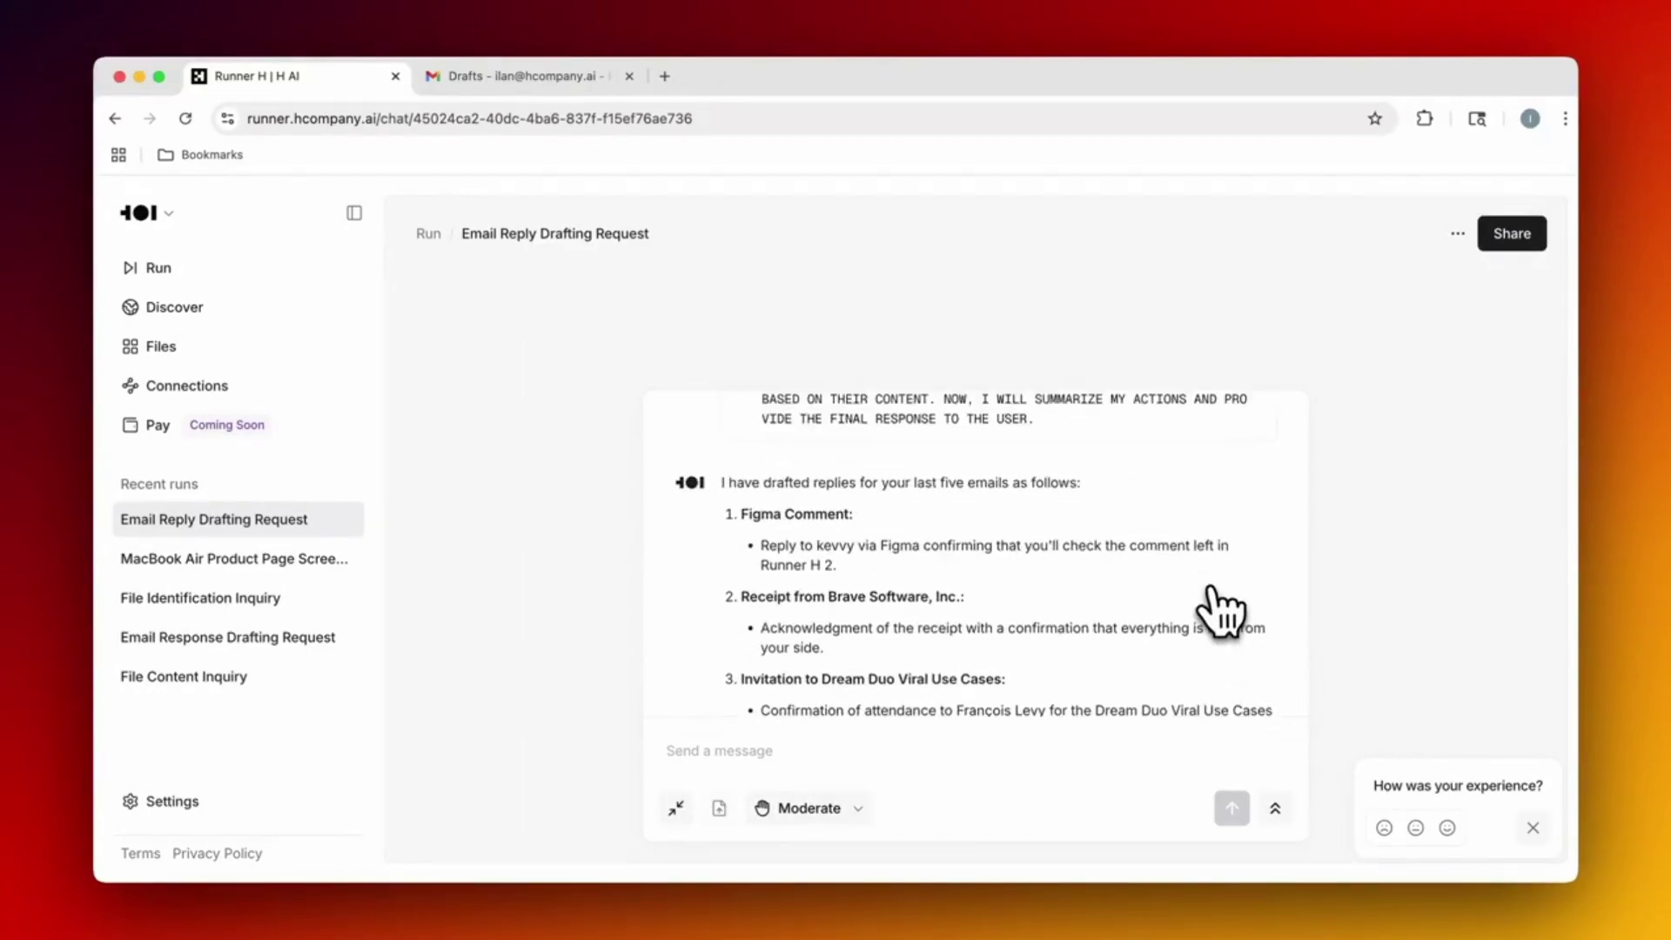
pyautogui.click(513, 76)
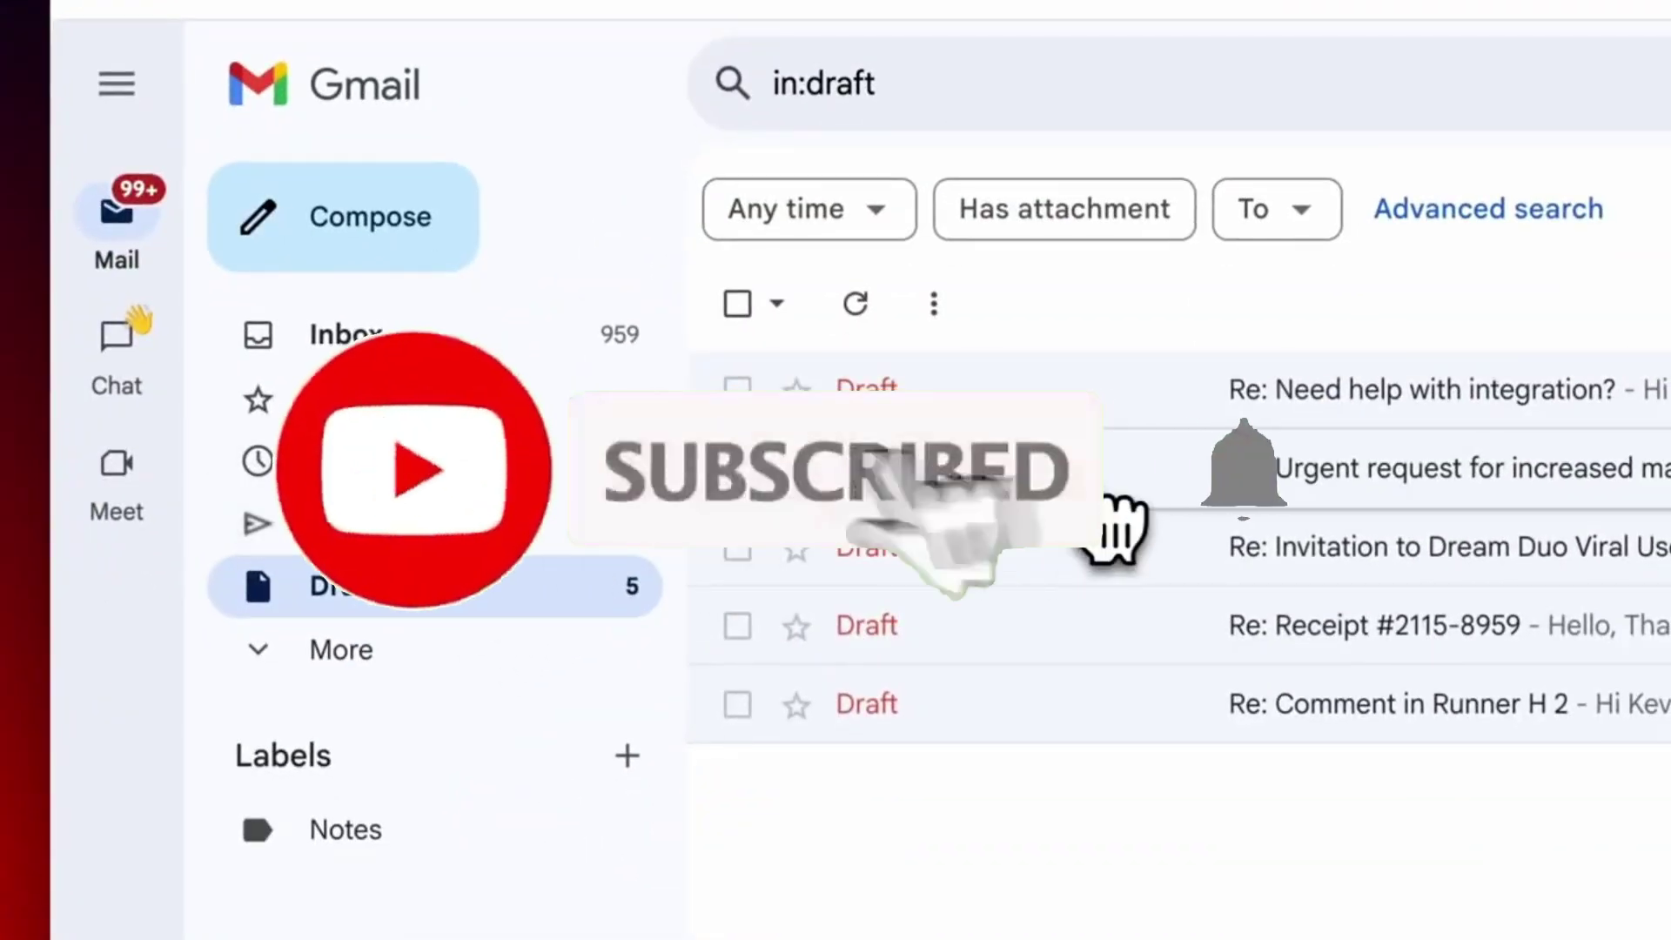
pyautogui.click(957, 472)
pyautogui.click(957, 726)
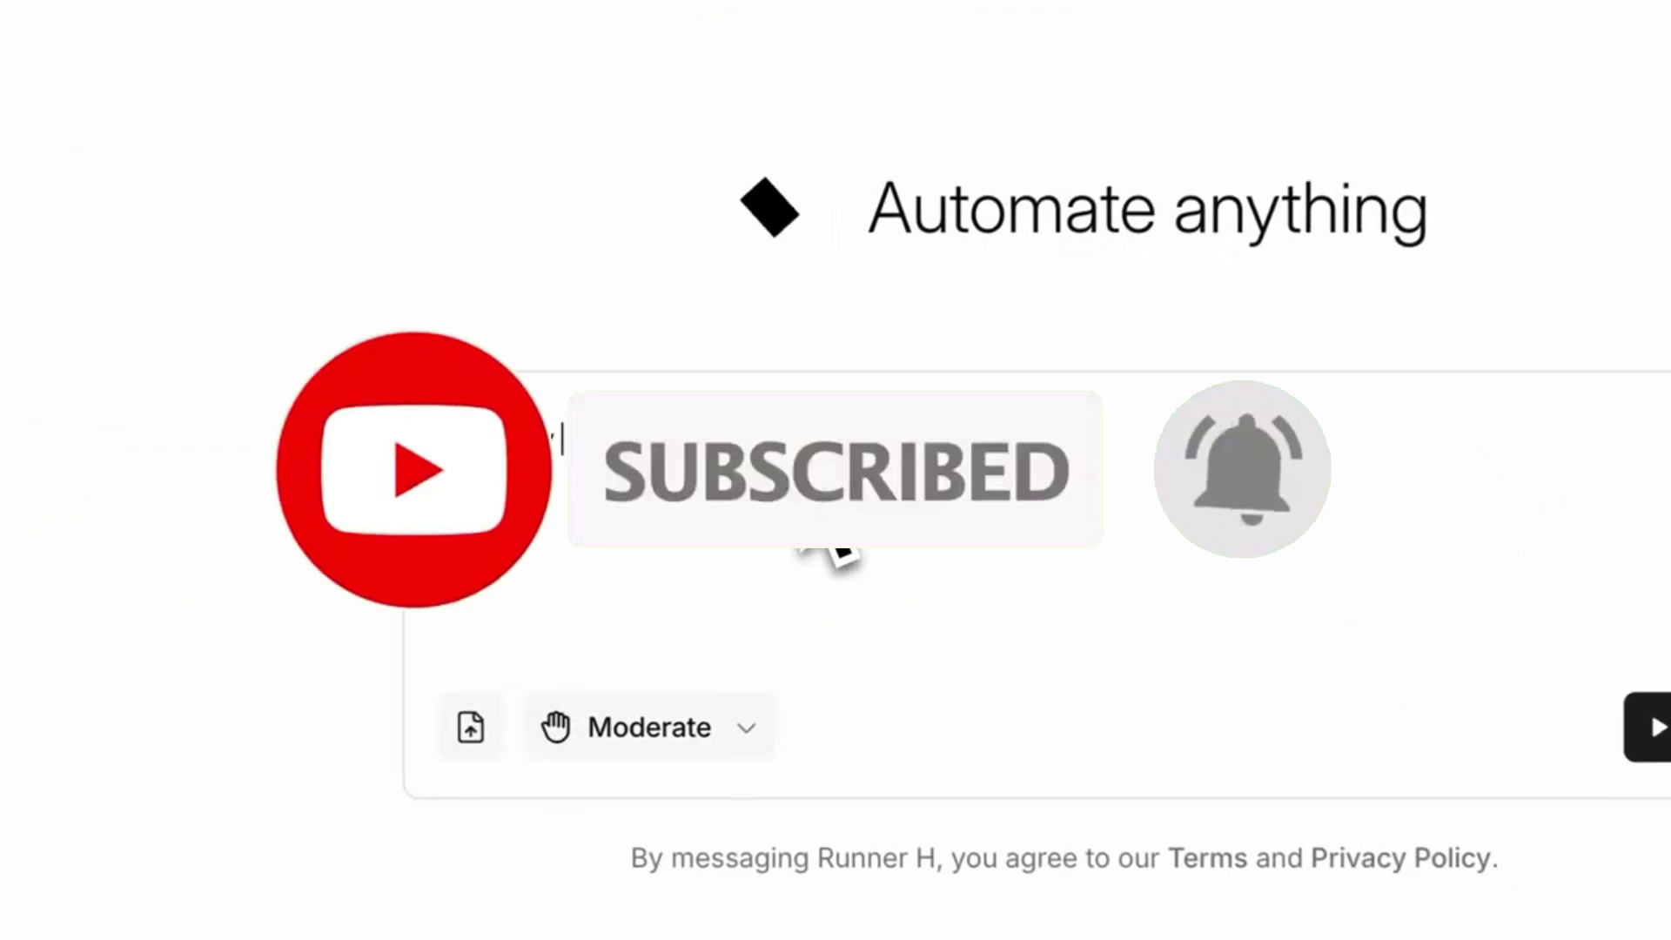
pyautogui.write('last 5 emails from @tool:Gmail and draft a reply for each of the')
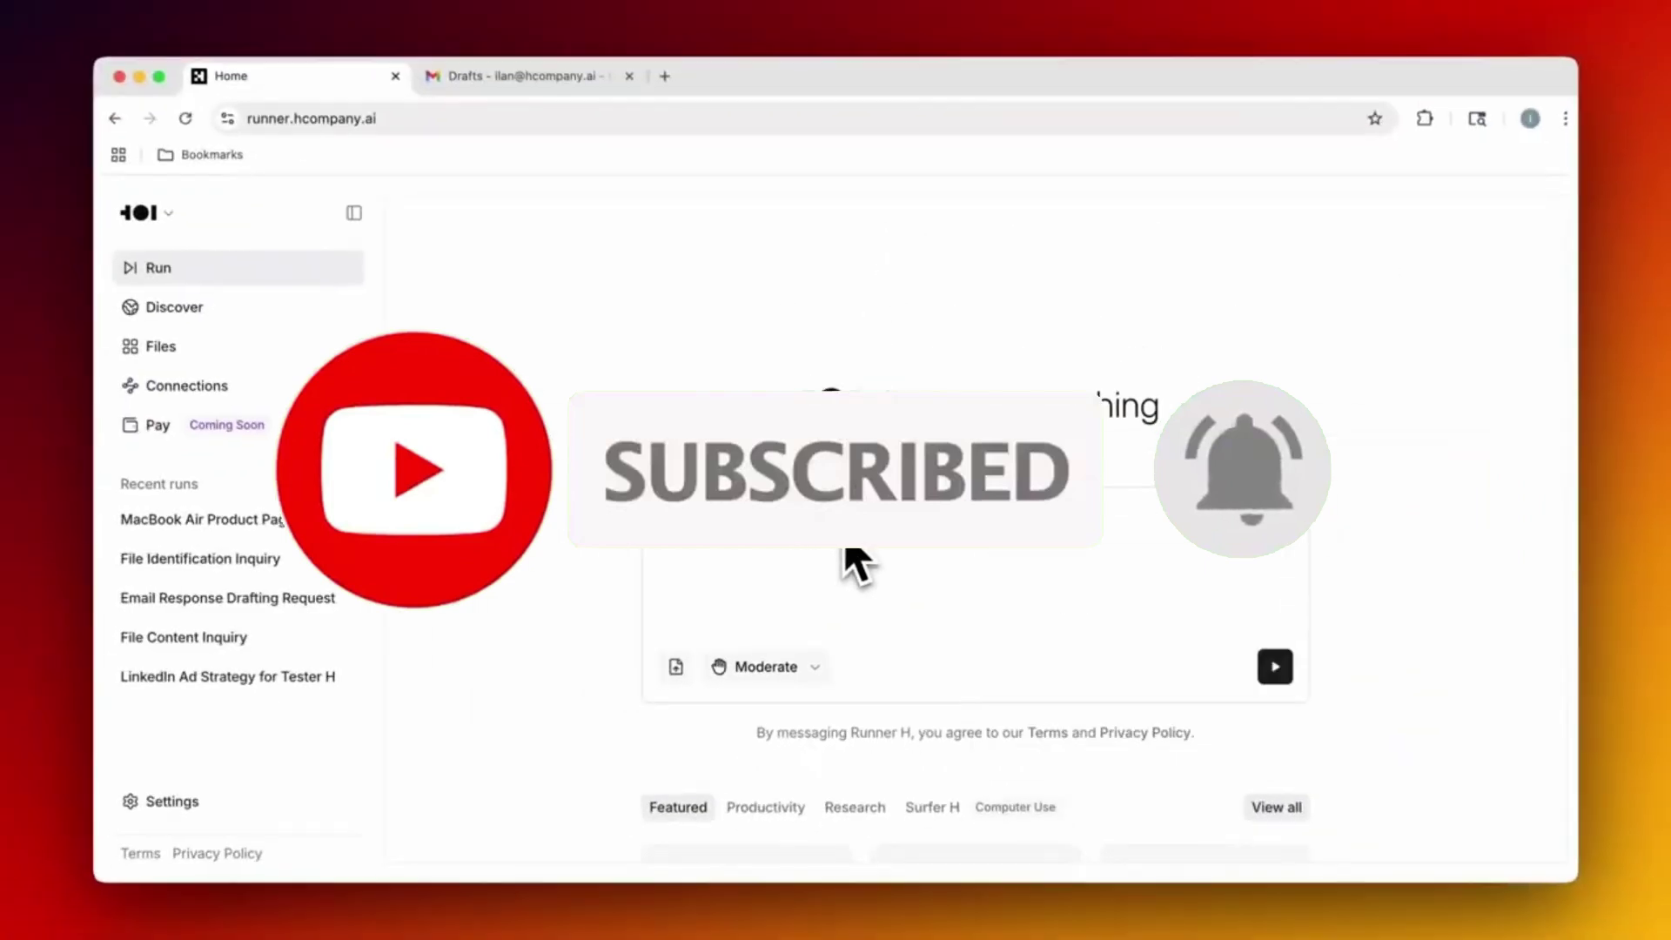
pyautogui.write('m')
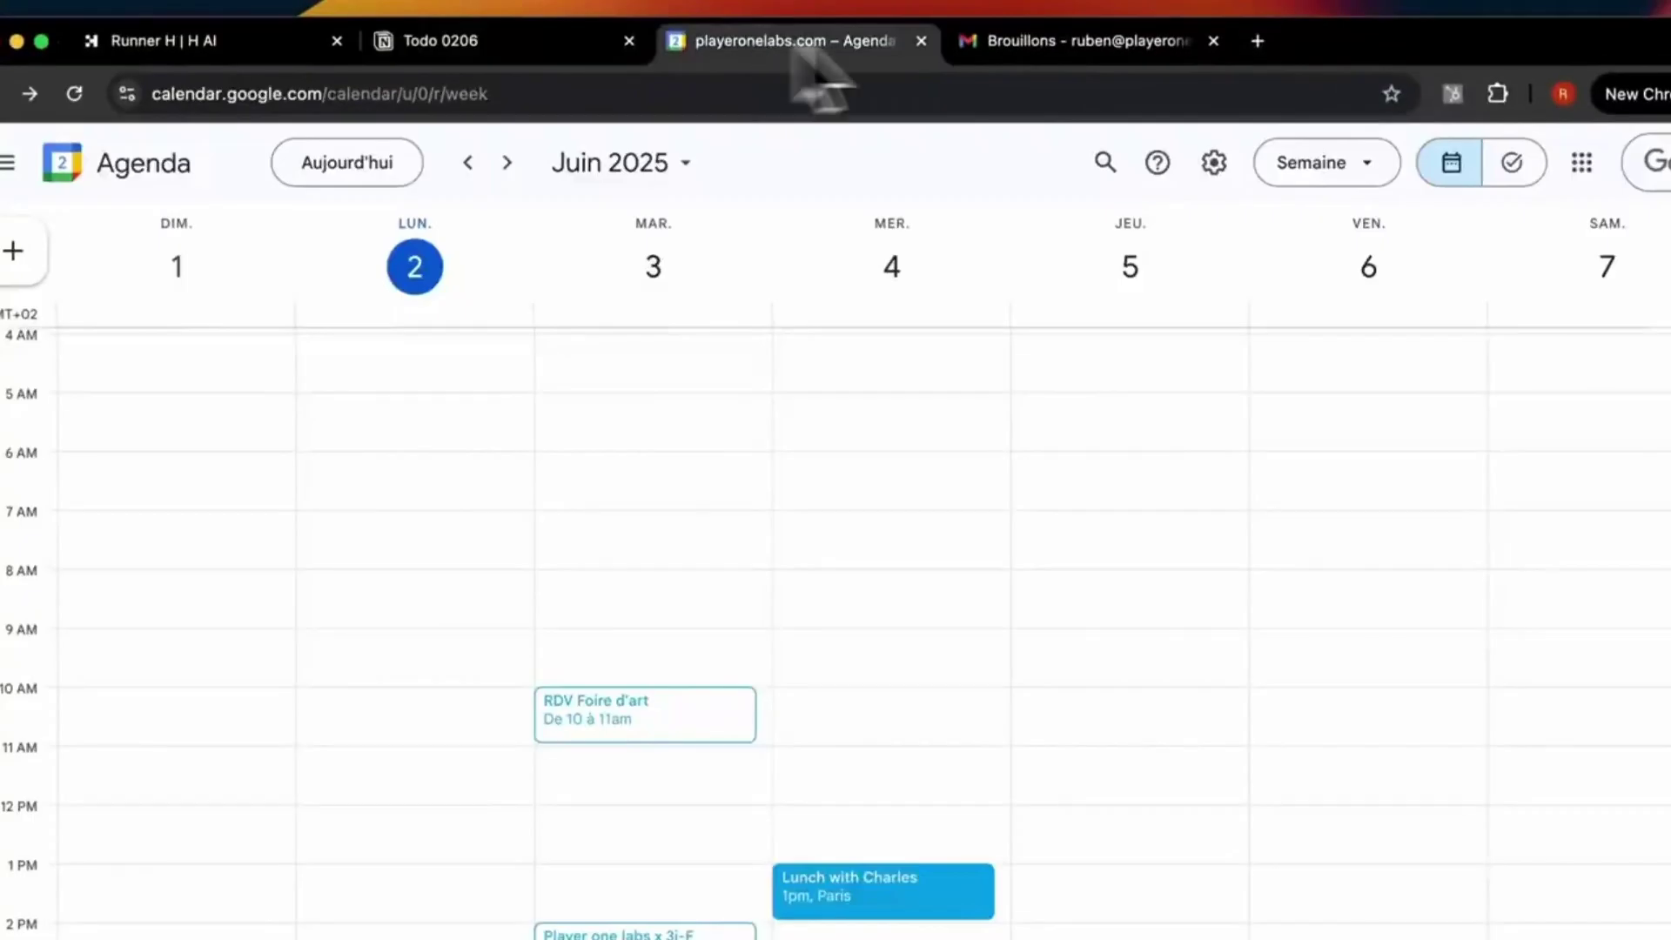
# Step: Ask Runner H to retrieve Notion page 'Todo 0206', analyse it, and execute what it can
pyautogui.hotkey('ctrl', 'Tab')
pyautogui.hotkey('ctrl', 'Tab')
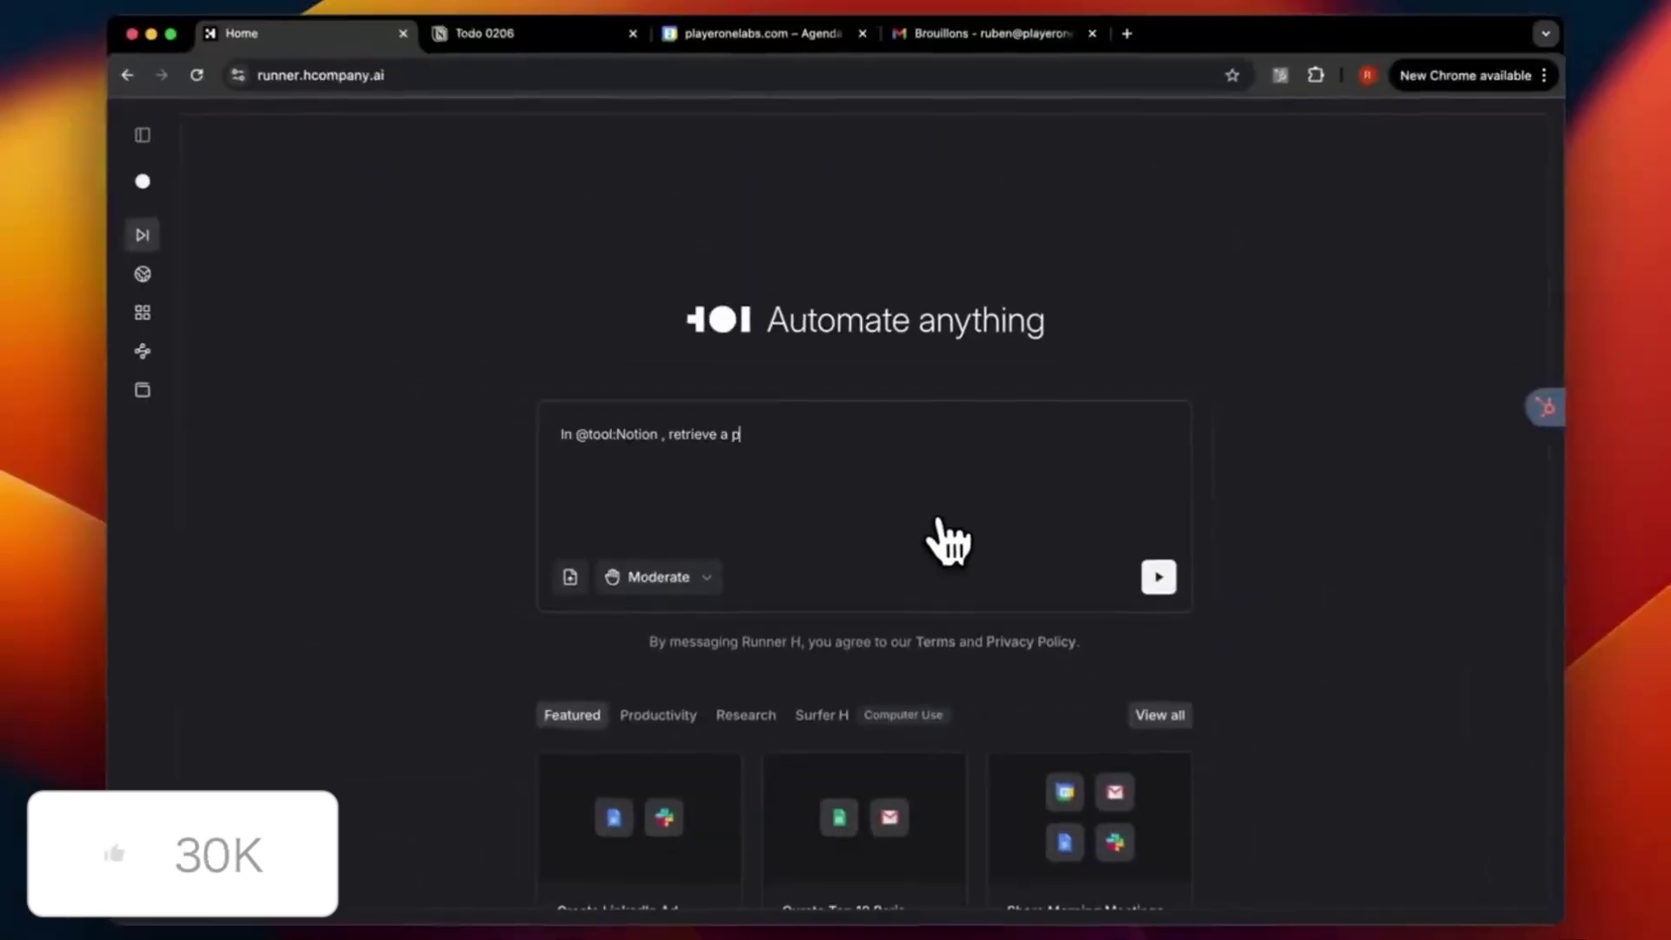
pyautogui.write('age called Todo 0206.')
pyautogui.hotkey('shift', 'Return')
pyautogui.write('Analyse it, and execute what you can from it')
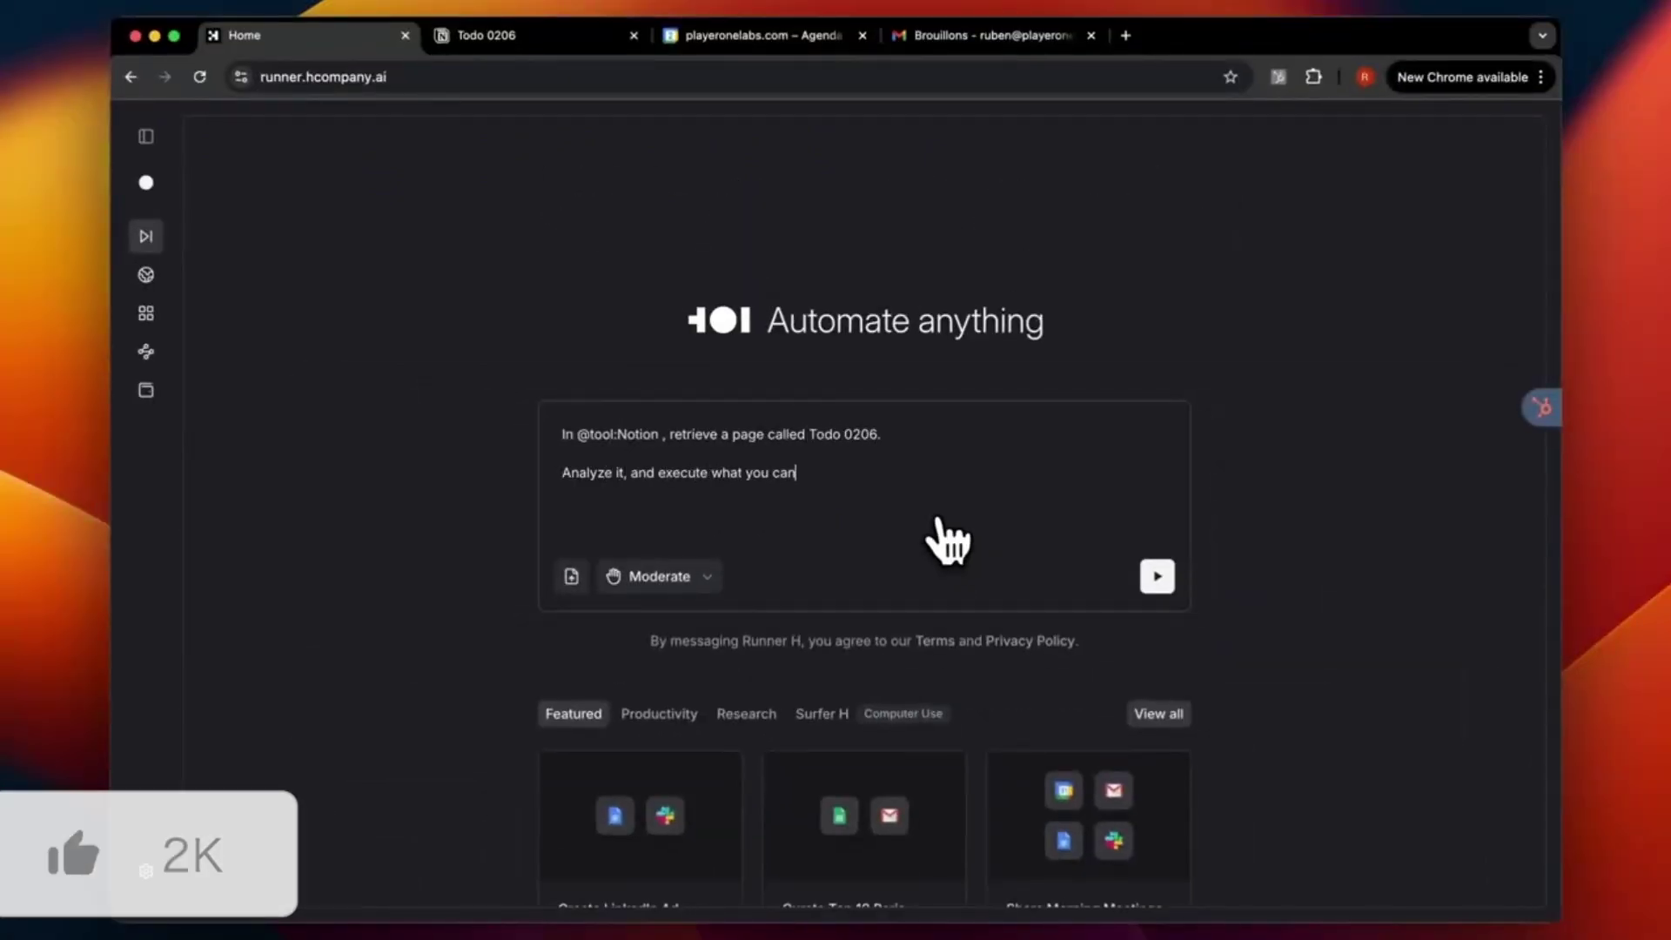
pyautogui.press('Return')
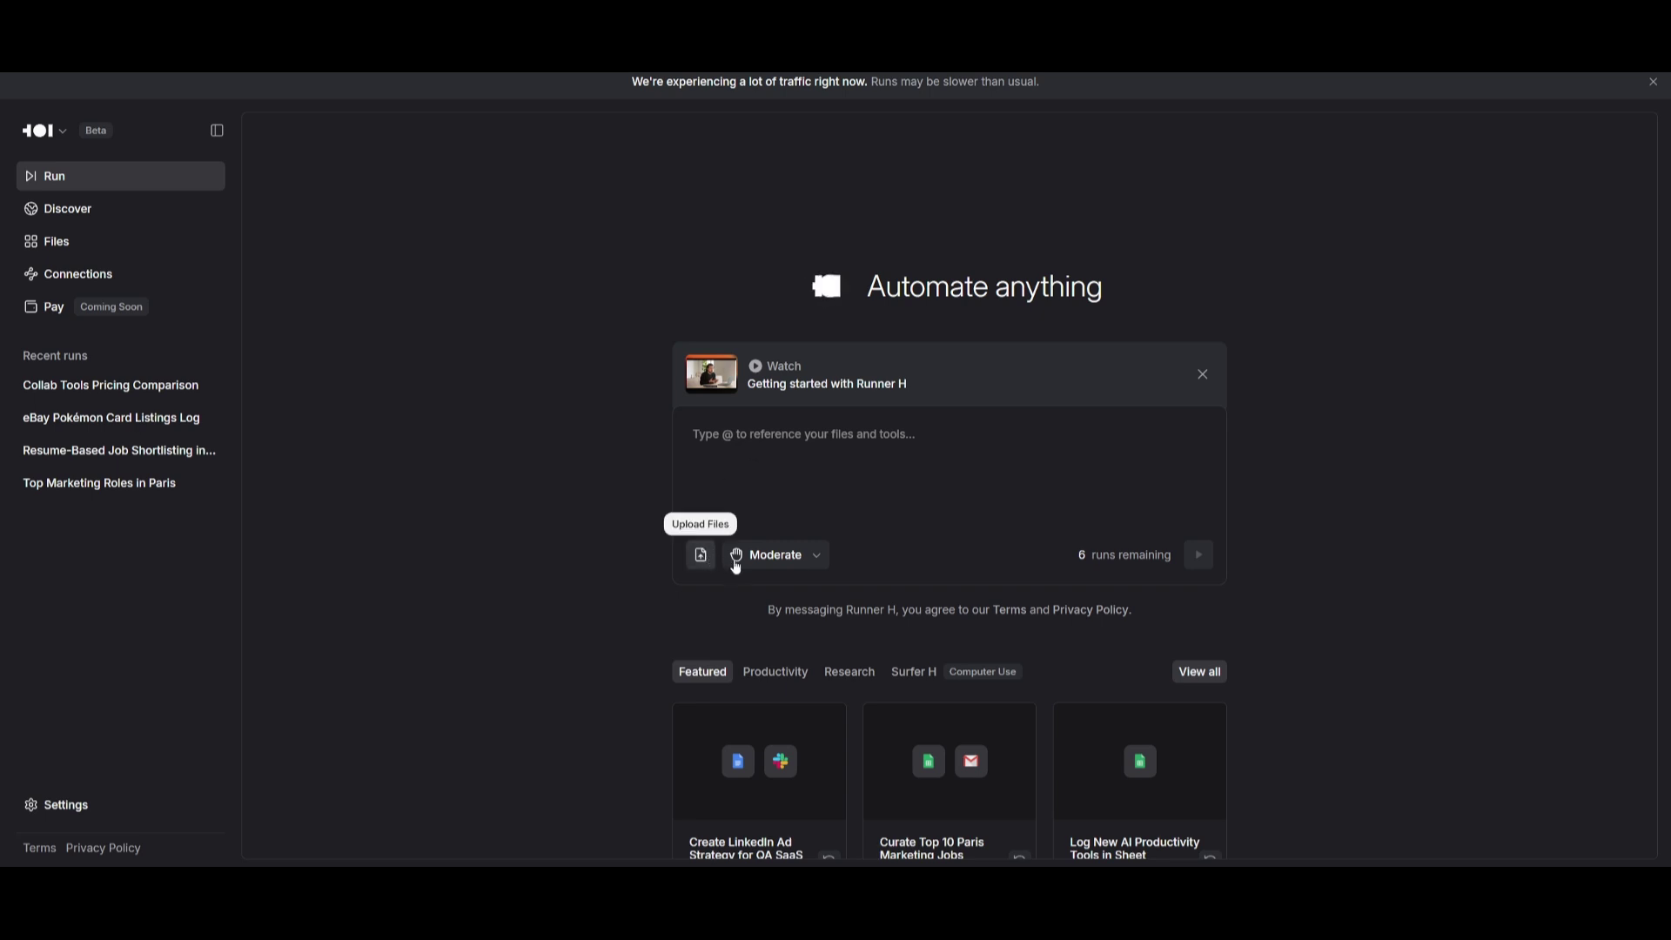
# Step: Switch human-in-the-loop involvement from Moderate to Fully automated
pyautogui.click(775, 564)
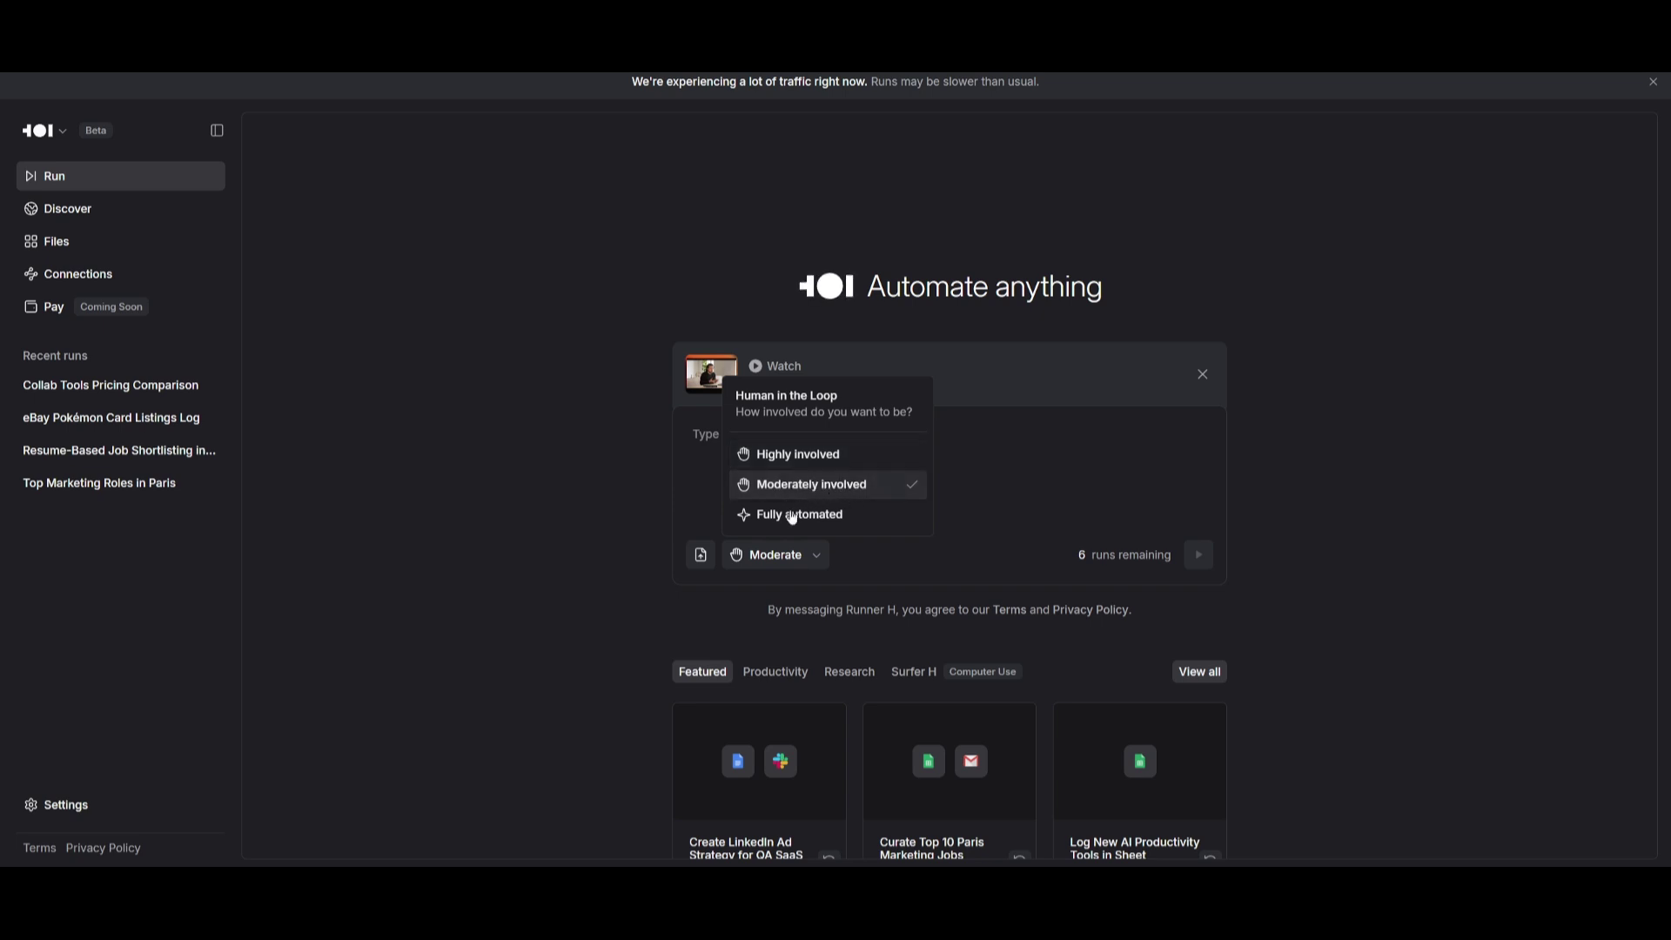
pyautogui.click(811, 520)
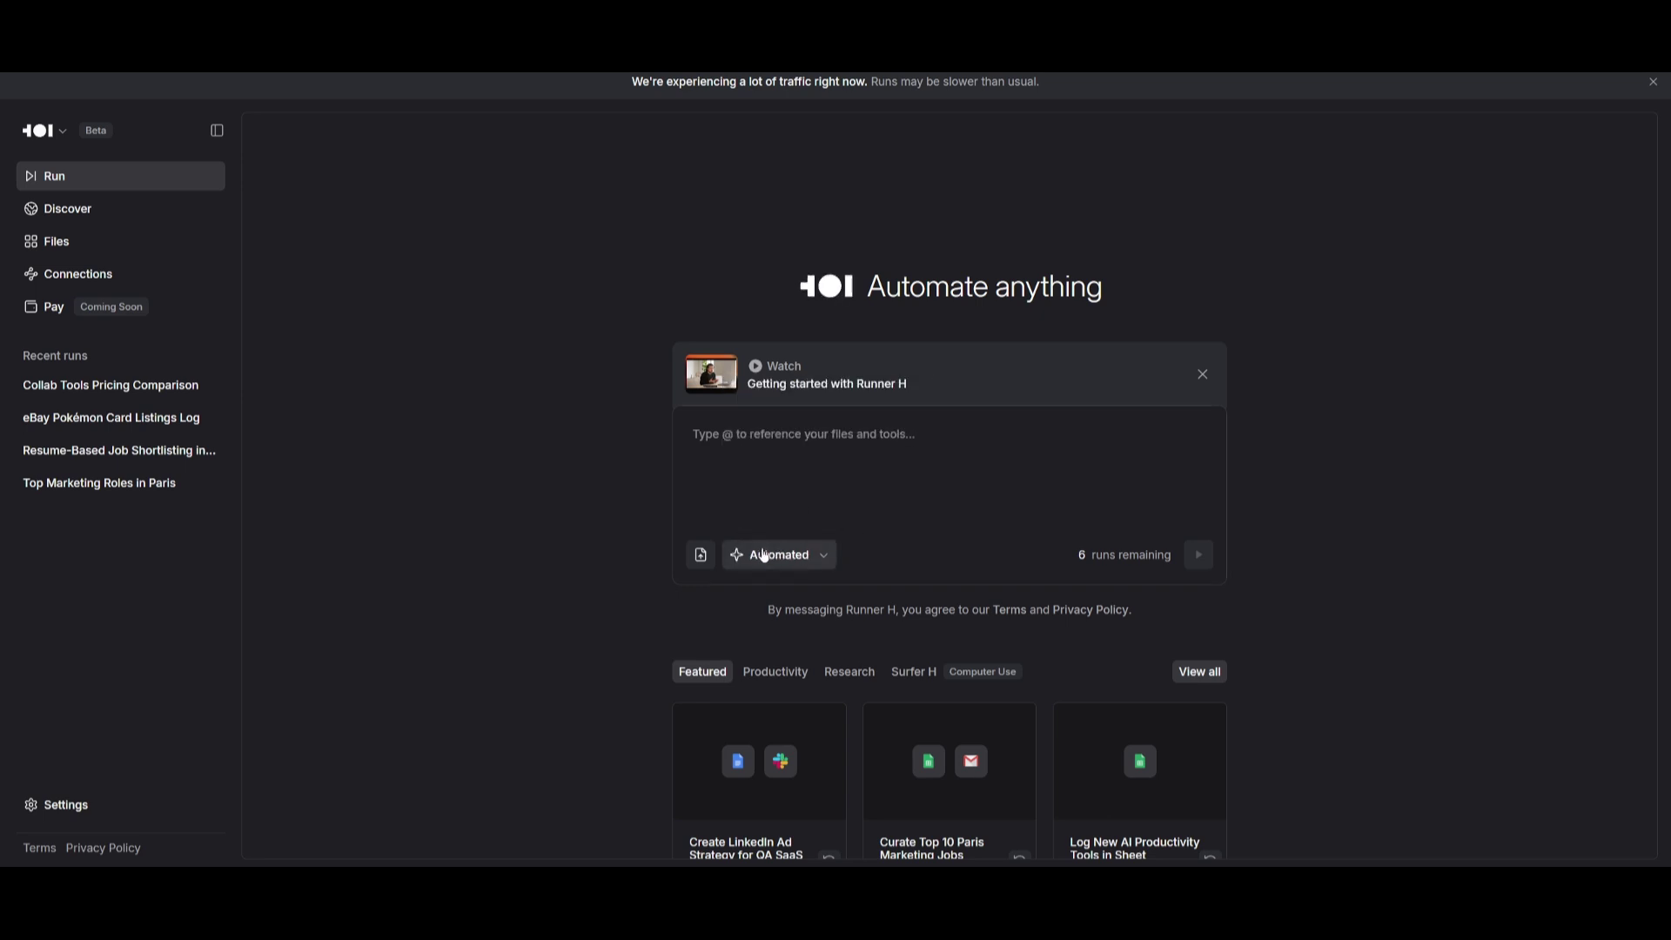
# Step: Load the 'Log Remote Frontend Dev Jobs' automation from the Discover library into the prompt
pyautogui.click(1199, 671)
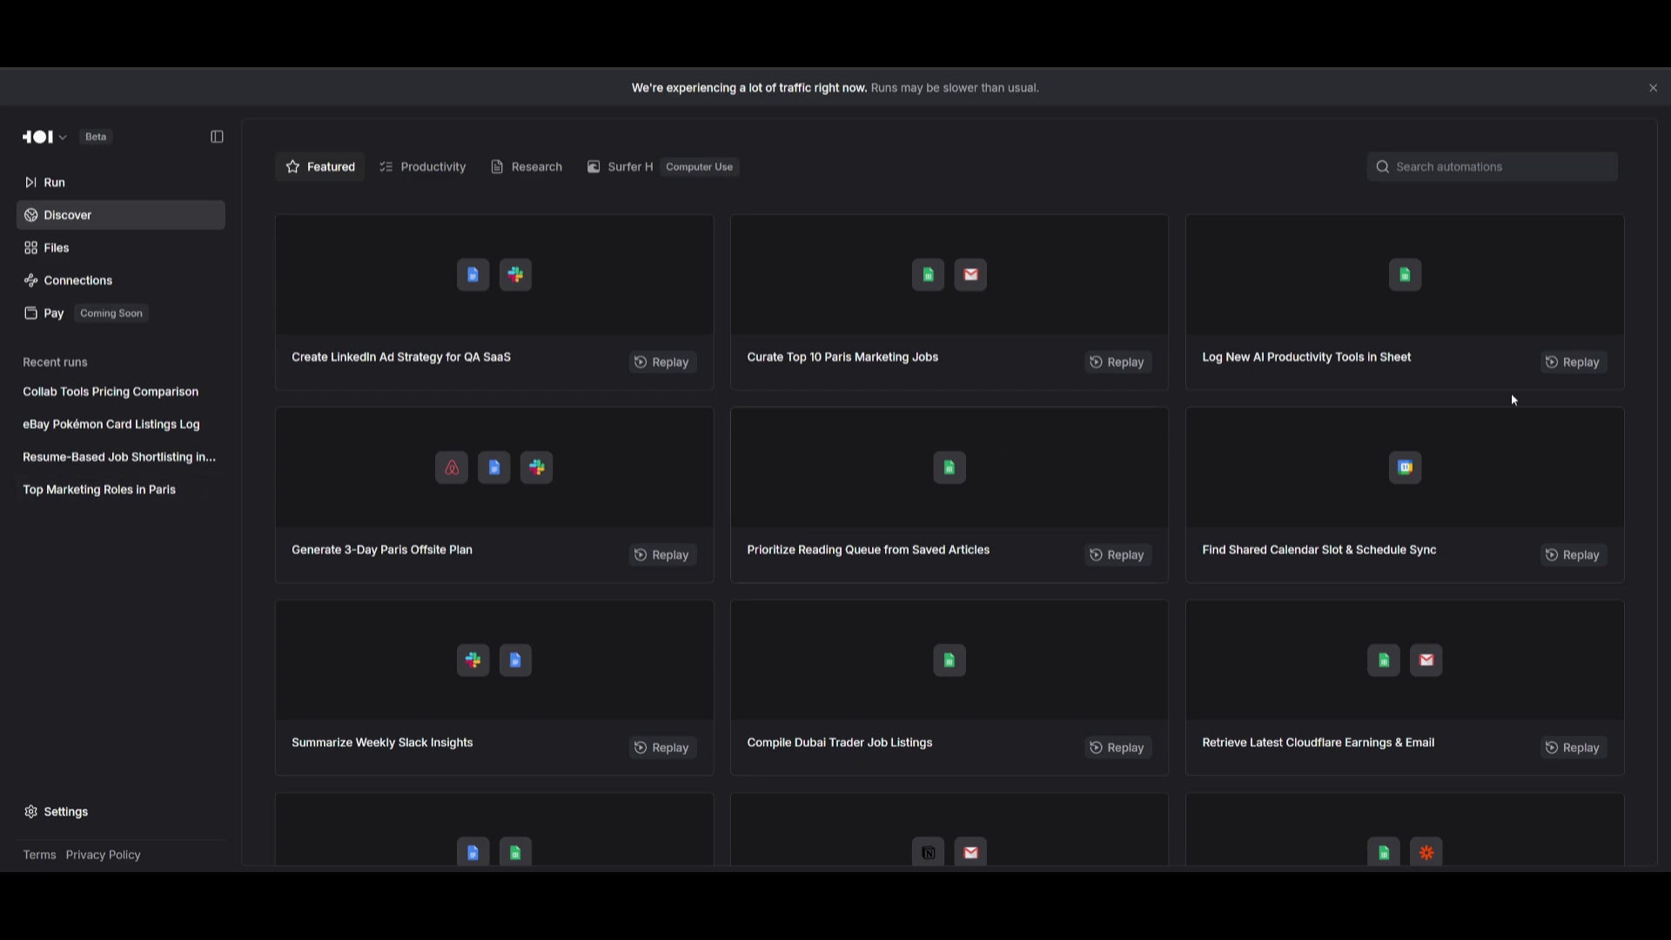
pyautogui.scroll(-13, 646, 352)
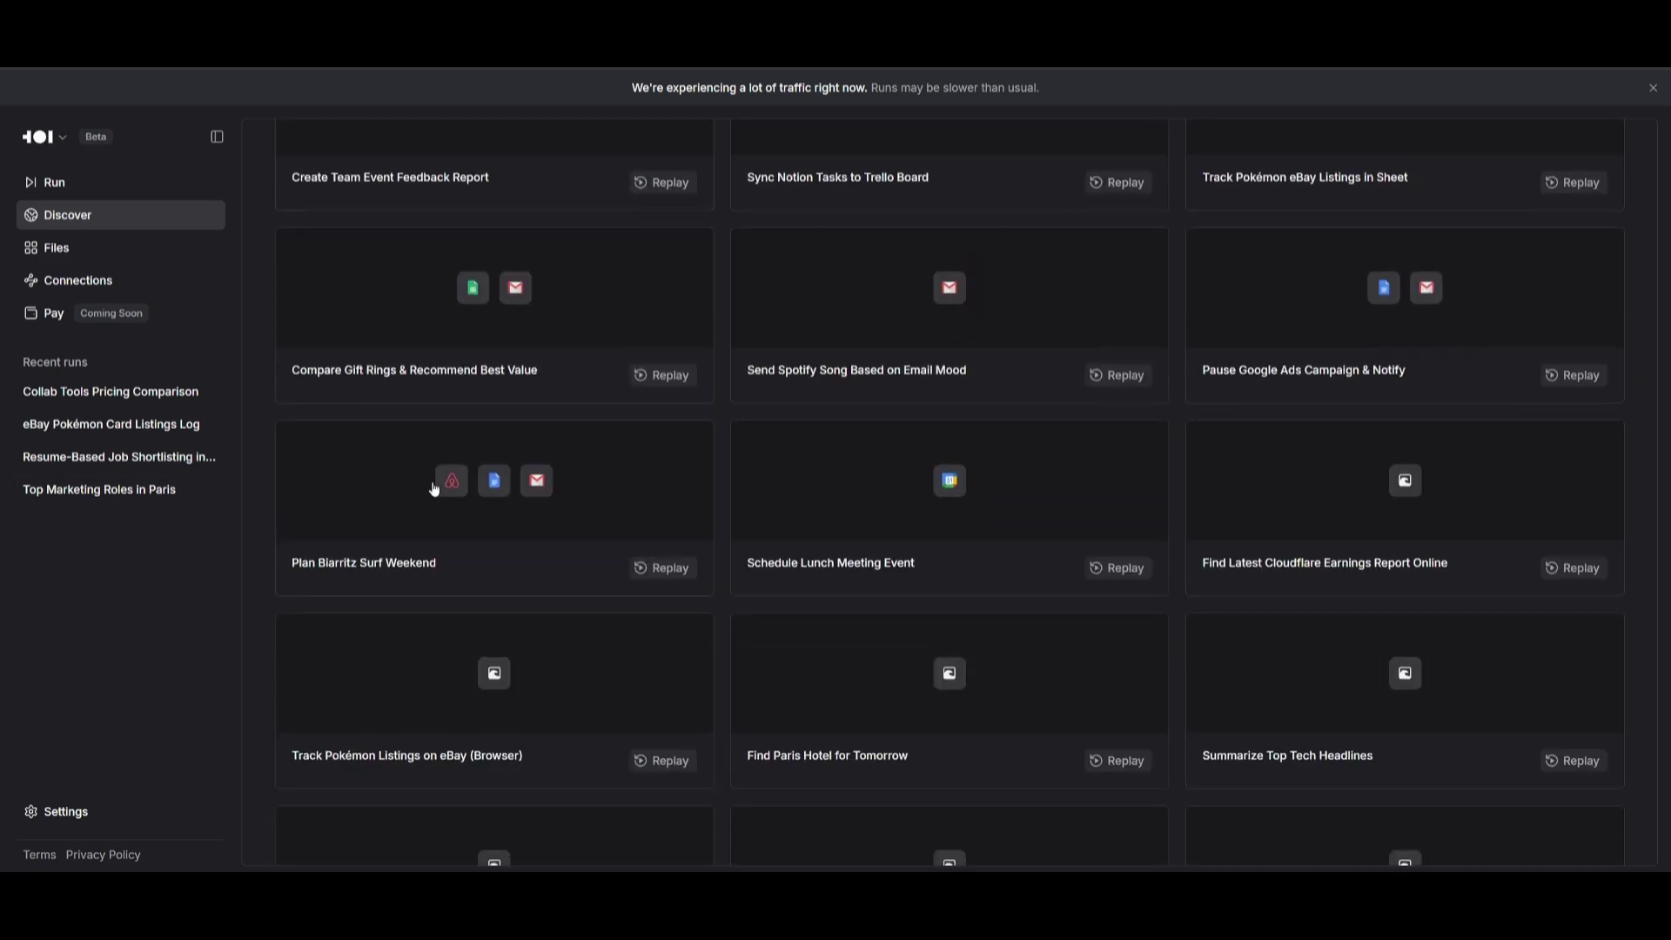
pyautogui.scroll(-4, 306, 619)
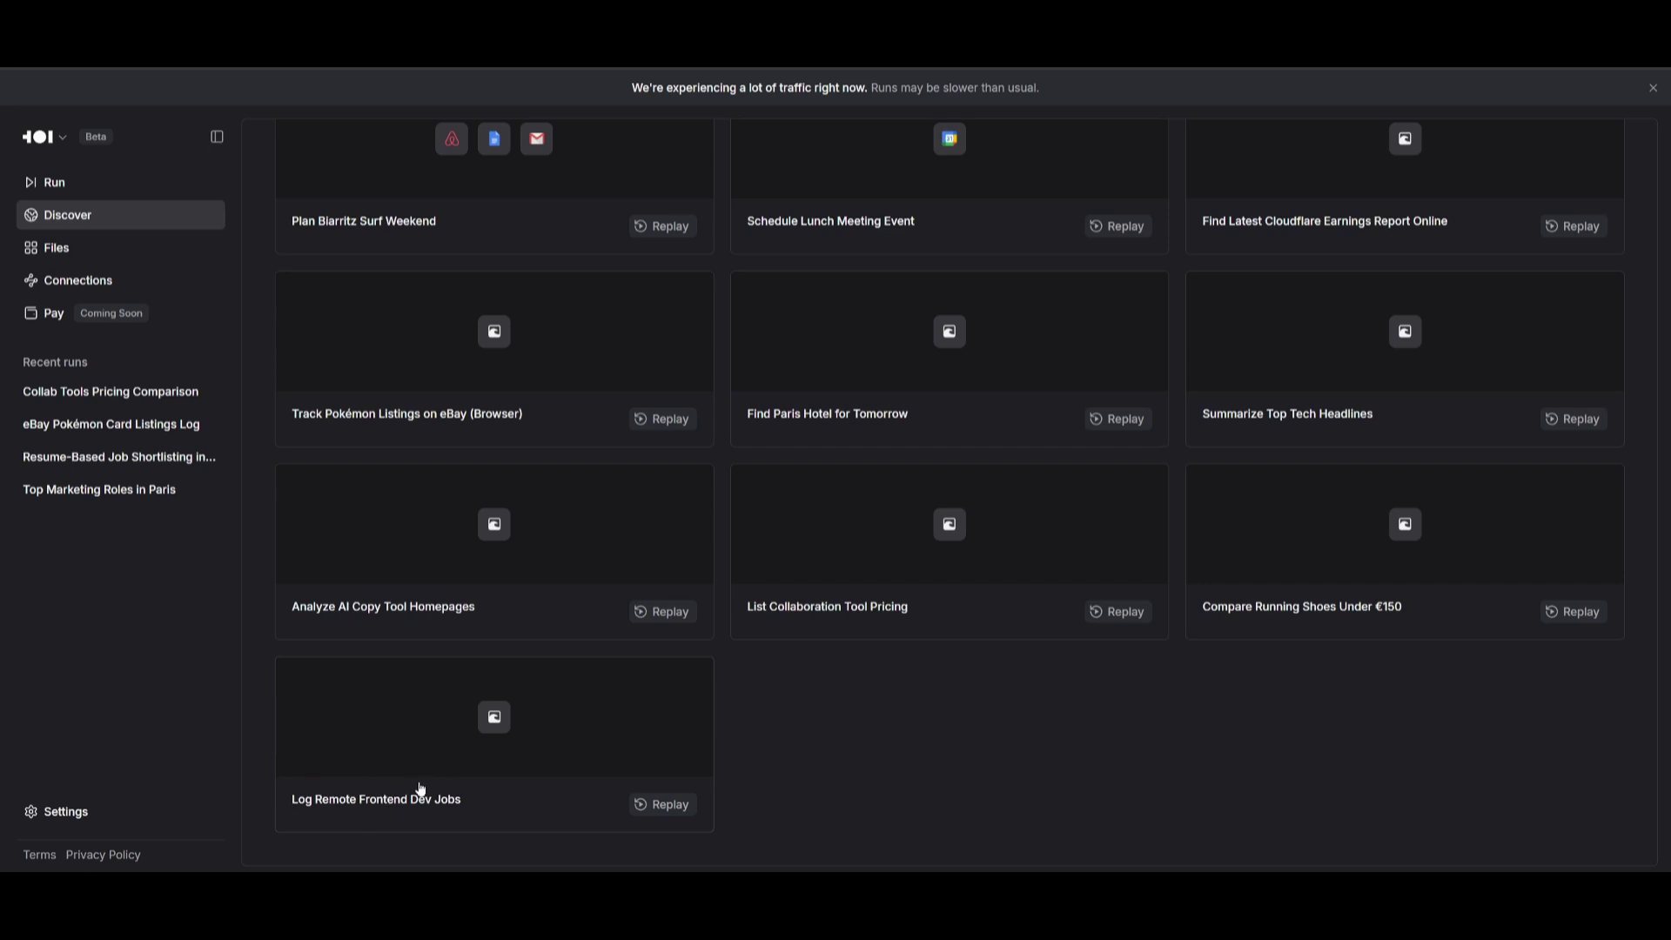
pyautogui.click(537, 756)
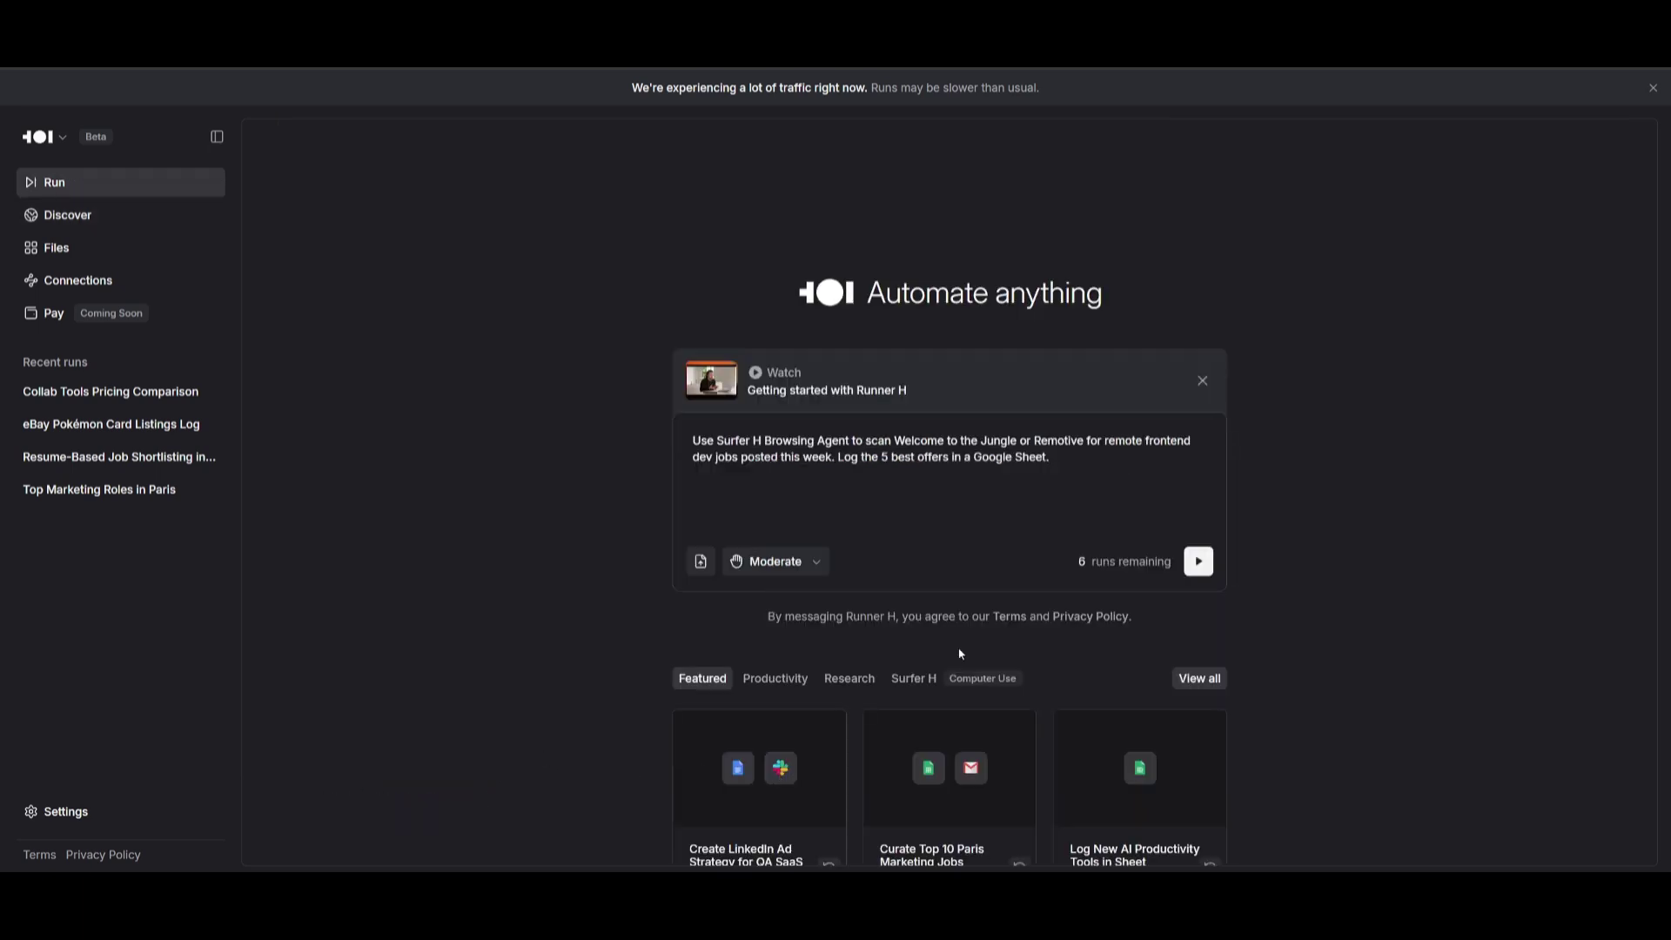
# Step: Start the remote frontend jobs run and step back through the agent's earlier screenshots
pyautogui.click(1200, 564)
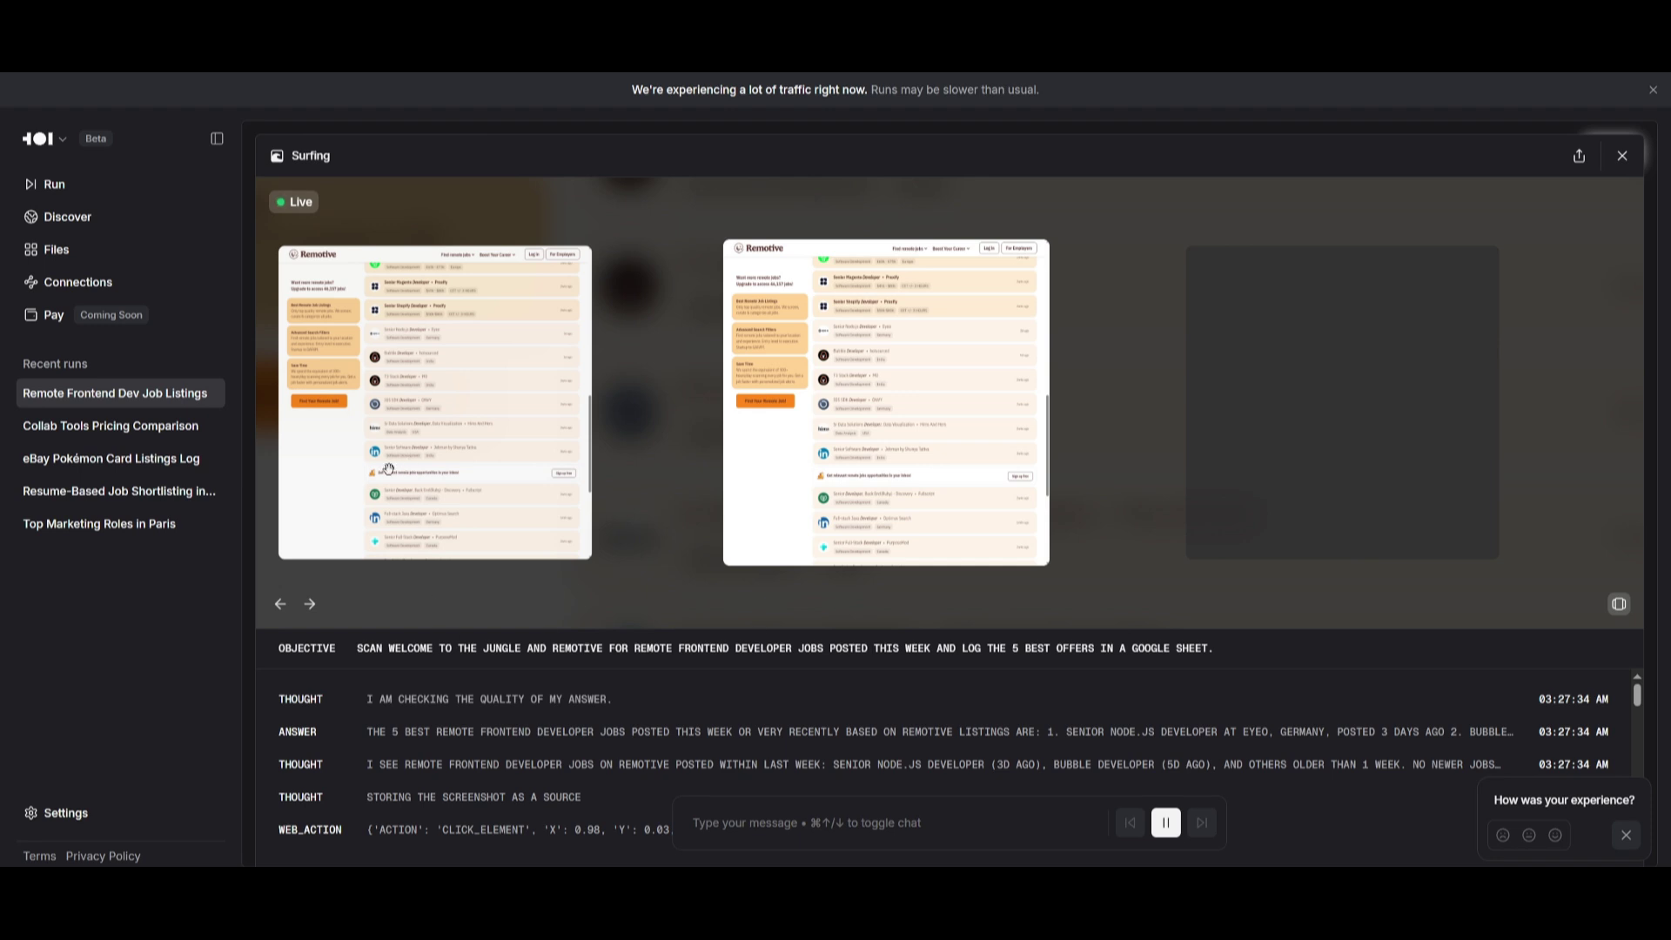
pyautogui.click(281, 603)
pyautogui.click(280, 603)
pyautogui.click(281, 603)
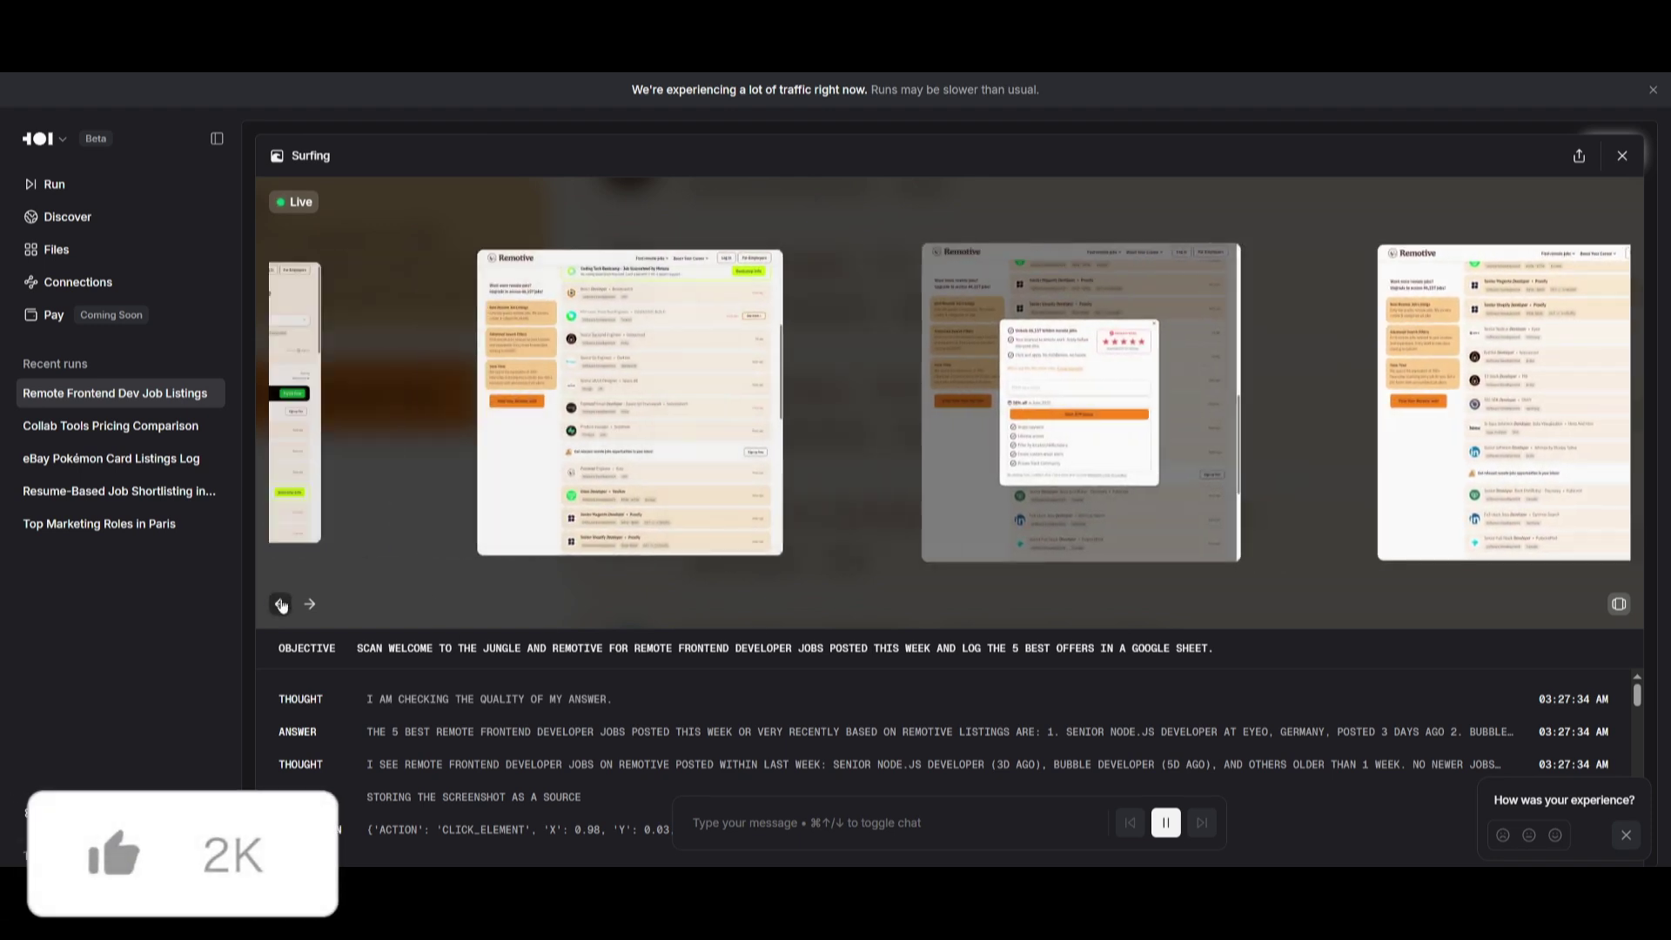
pyautogui.click(280, 603)
# Step: Advance to the agent's latest Remotive screenshot and expand the chat to read its draft answer
pyautogui.click(311, 604)
pyautogui.click(313, 605)
pyautogui.click(311, 604)
pyautogui.click(311, 604)
pyautogui.click(310, 604)
pyautogui.click(311, 604)
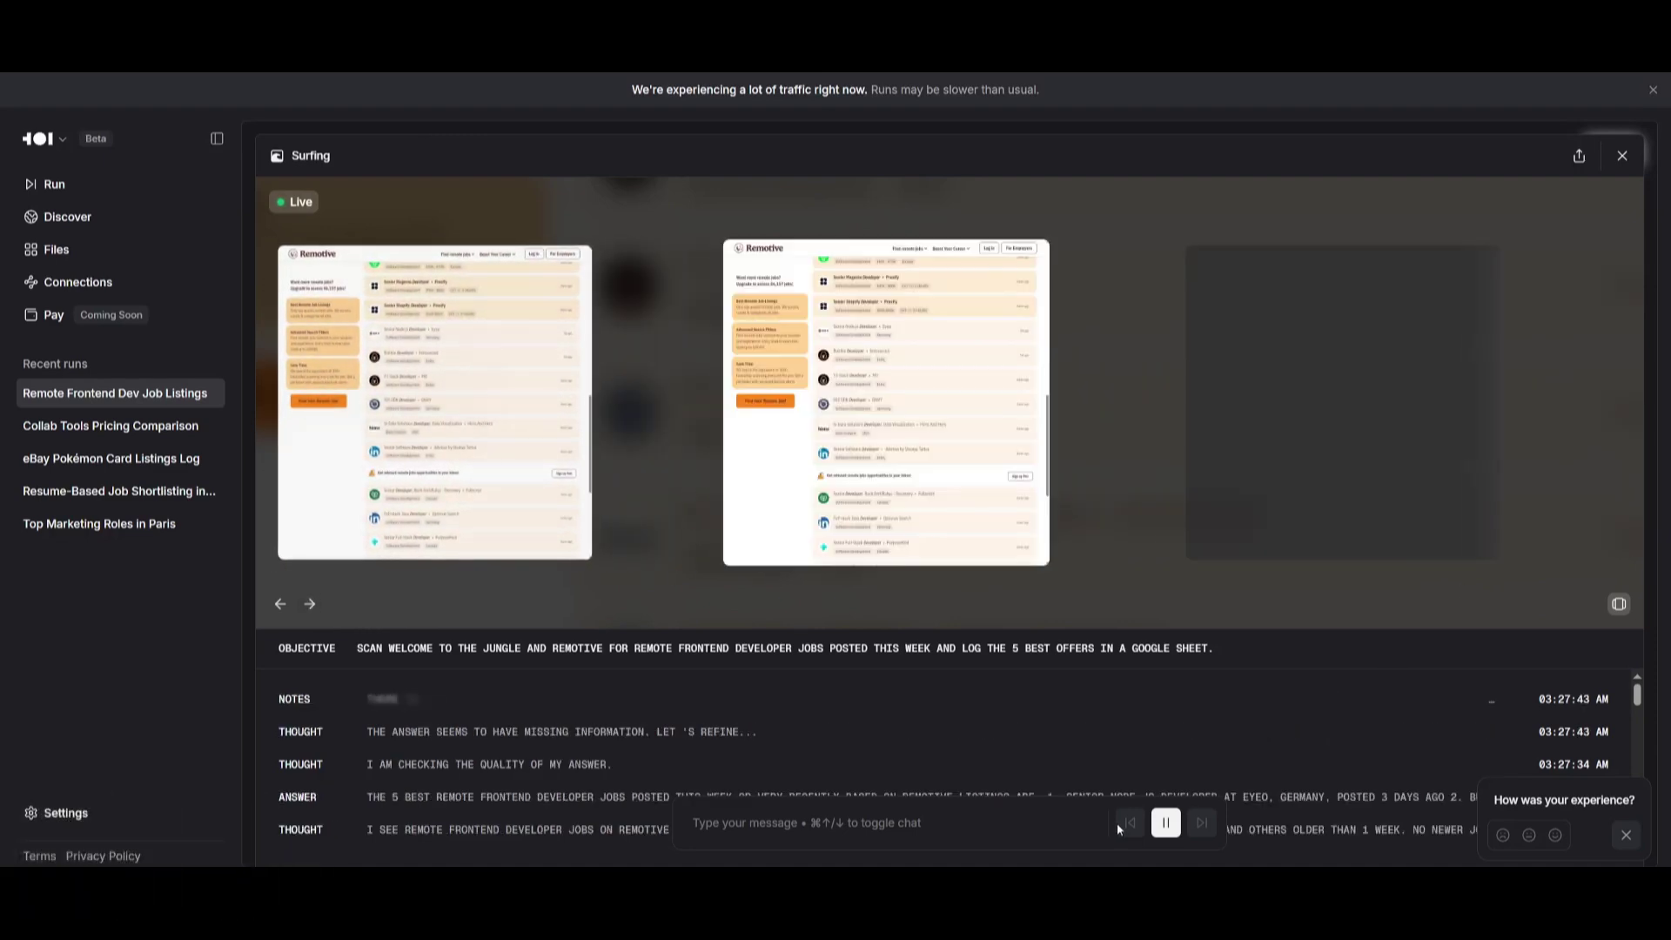
pyautogui.click(822, 820)
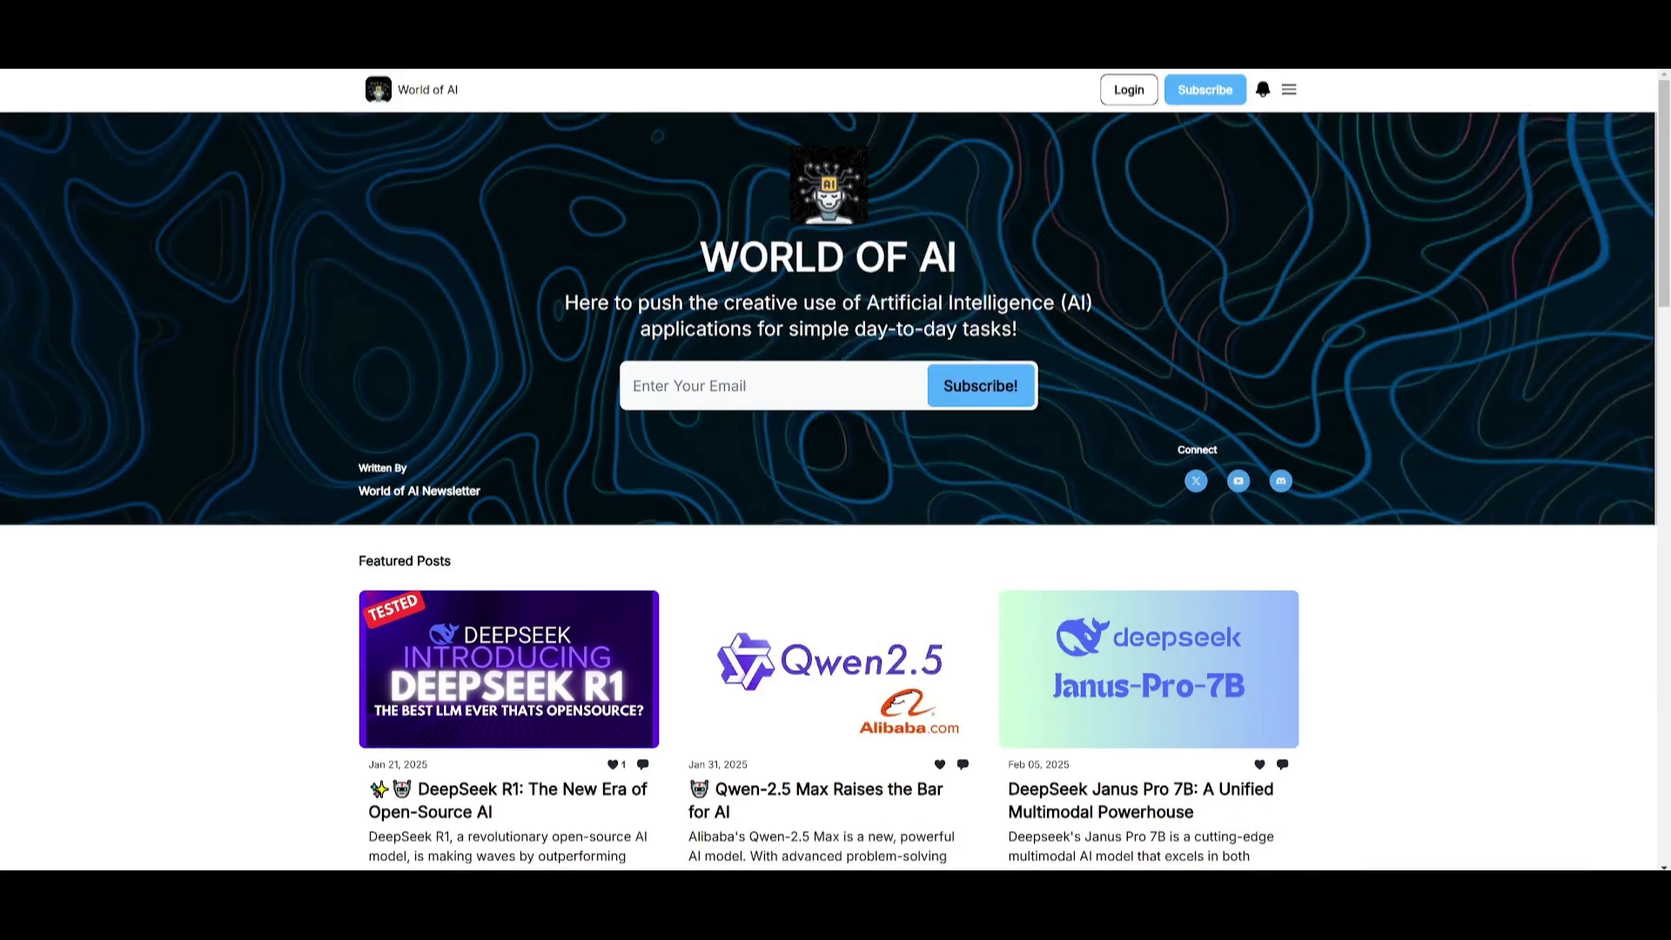
pyautogui.scroll(-4, 225, 251)
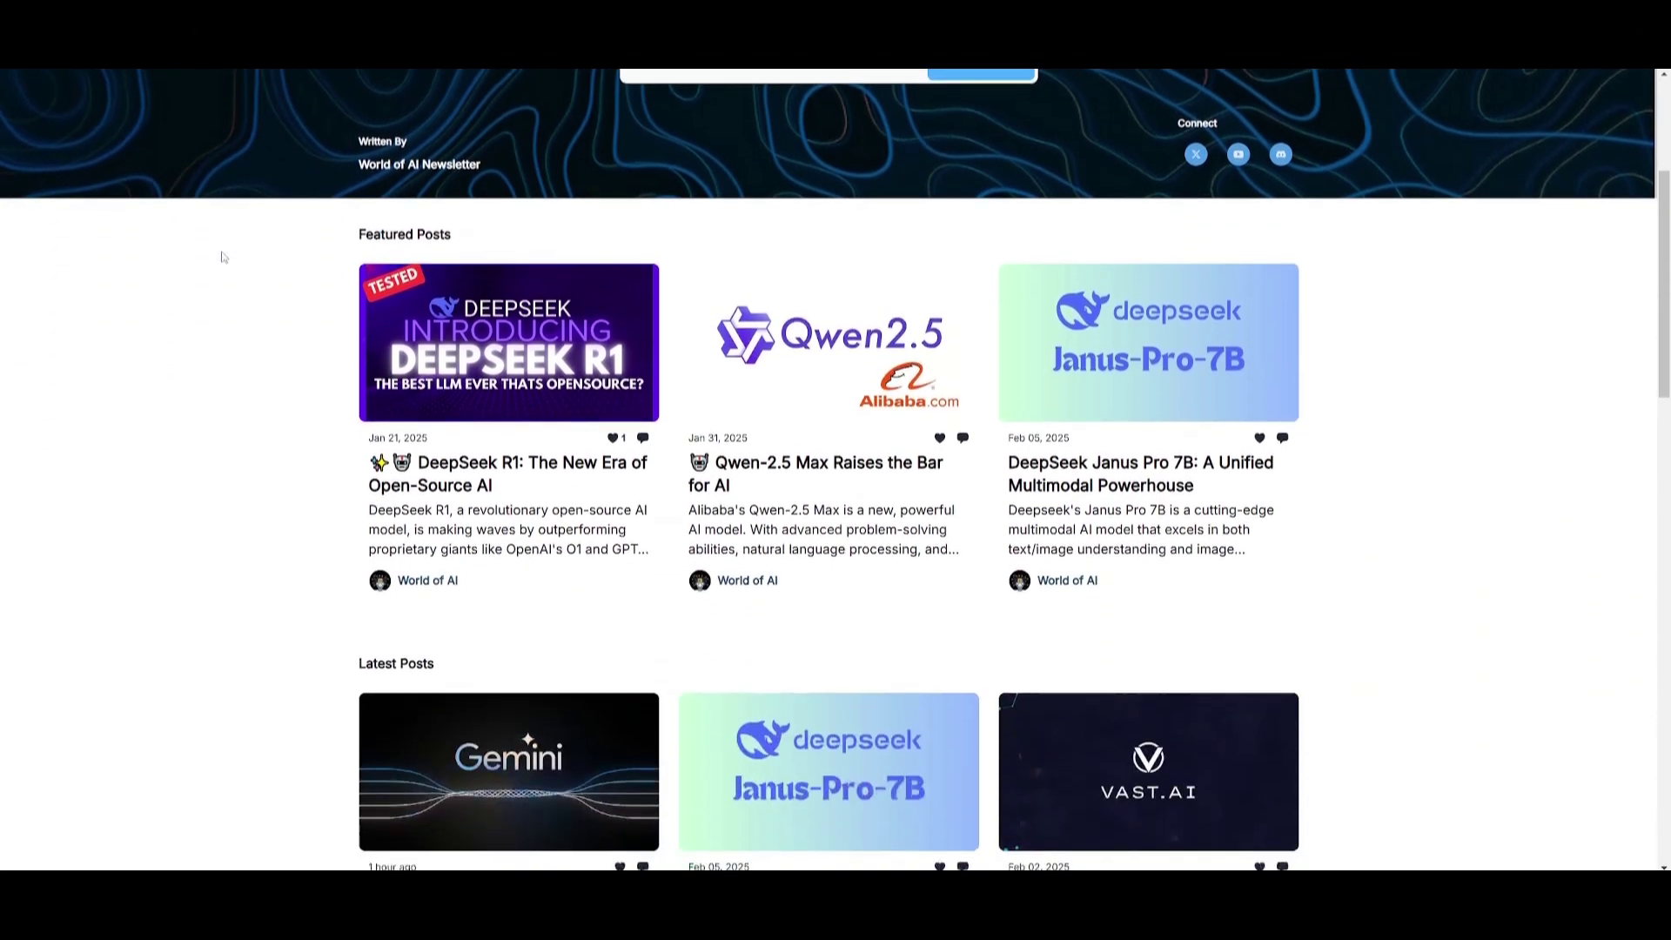
pyautogui.scroll(-5, 223, 251)
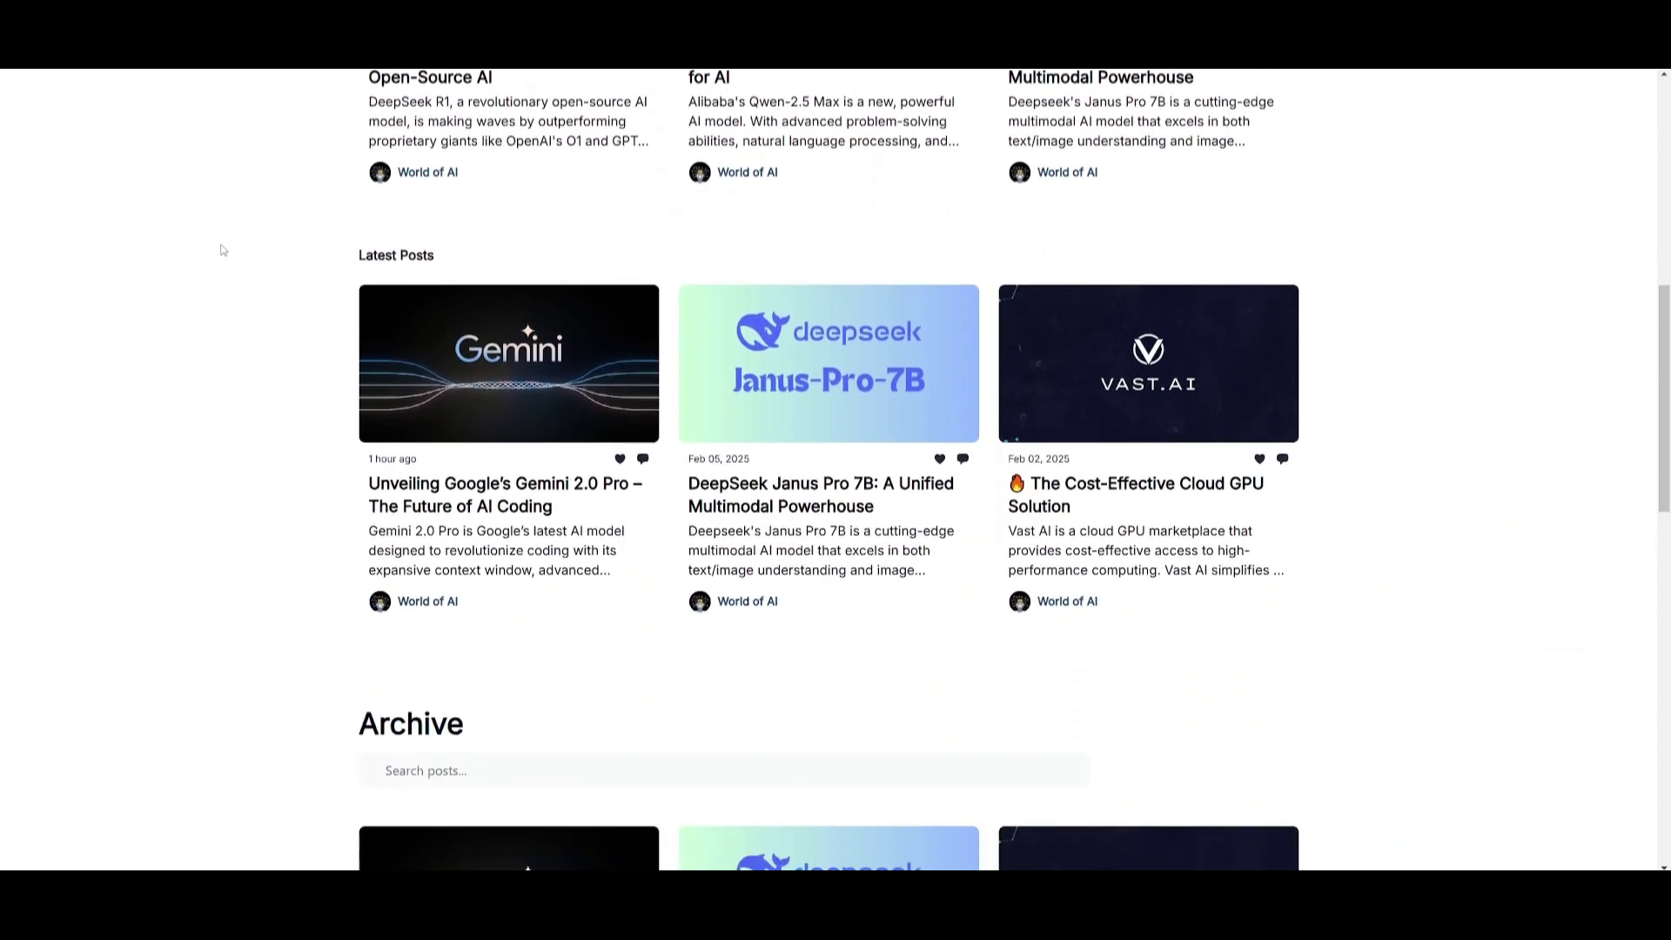
pyautogui.scroll(-5, 202, 250)
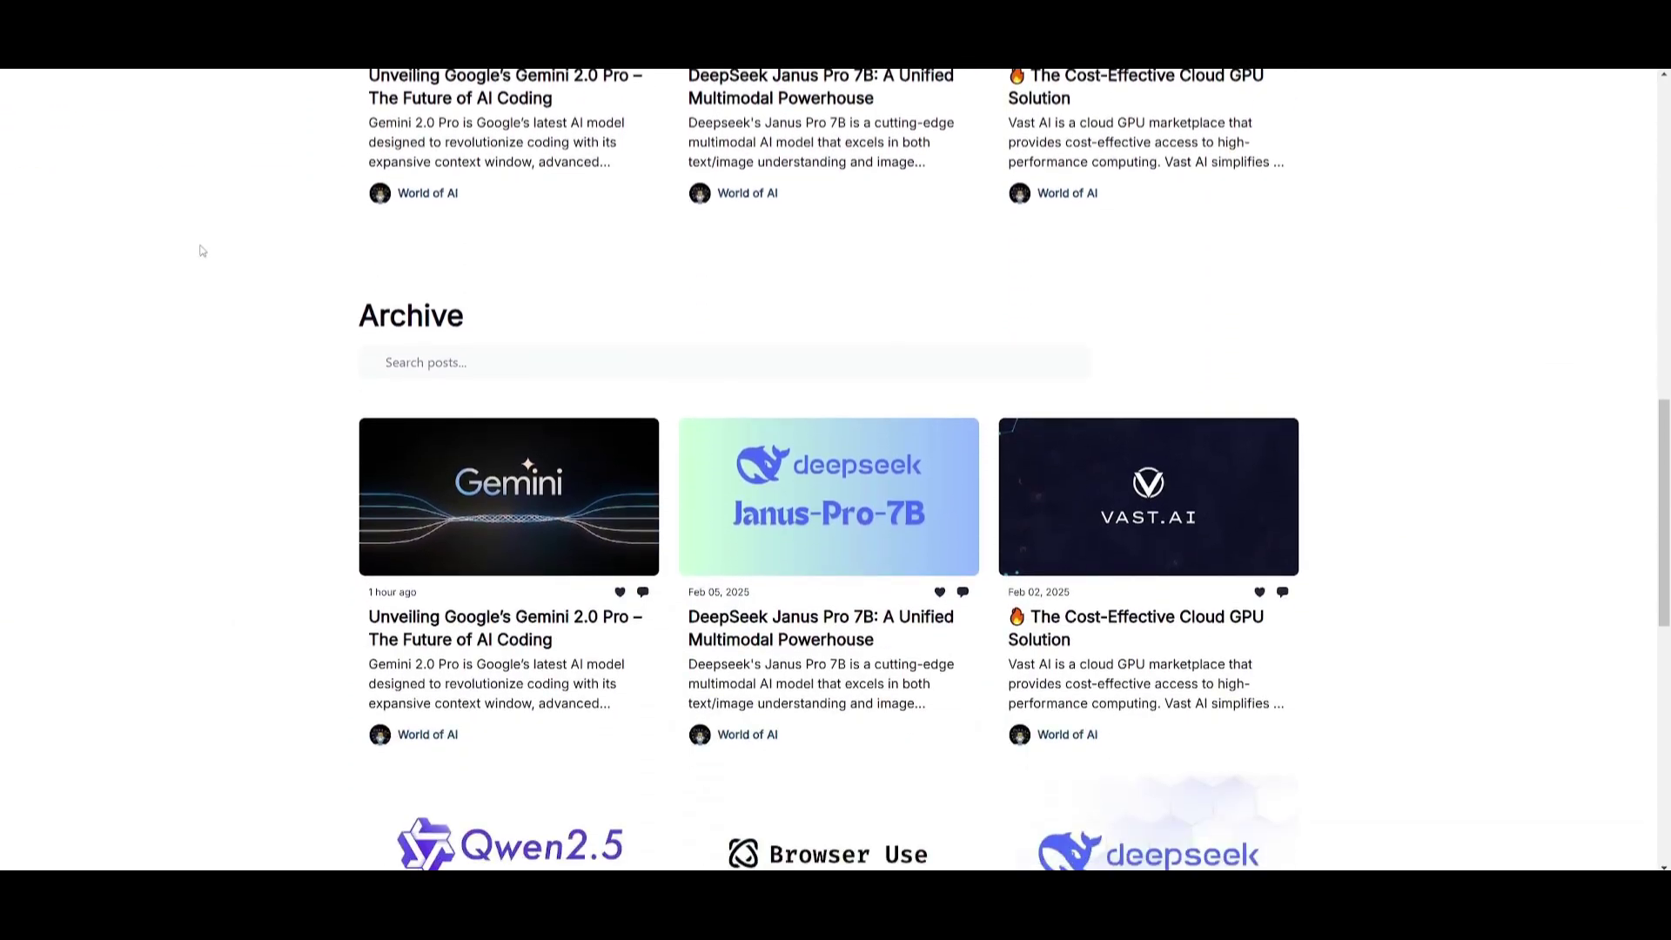
pyautogui.scroll(-5, 202, 249)
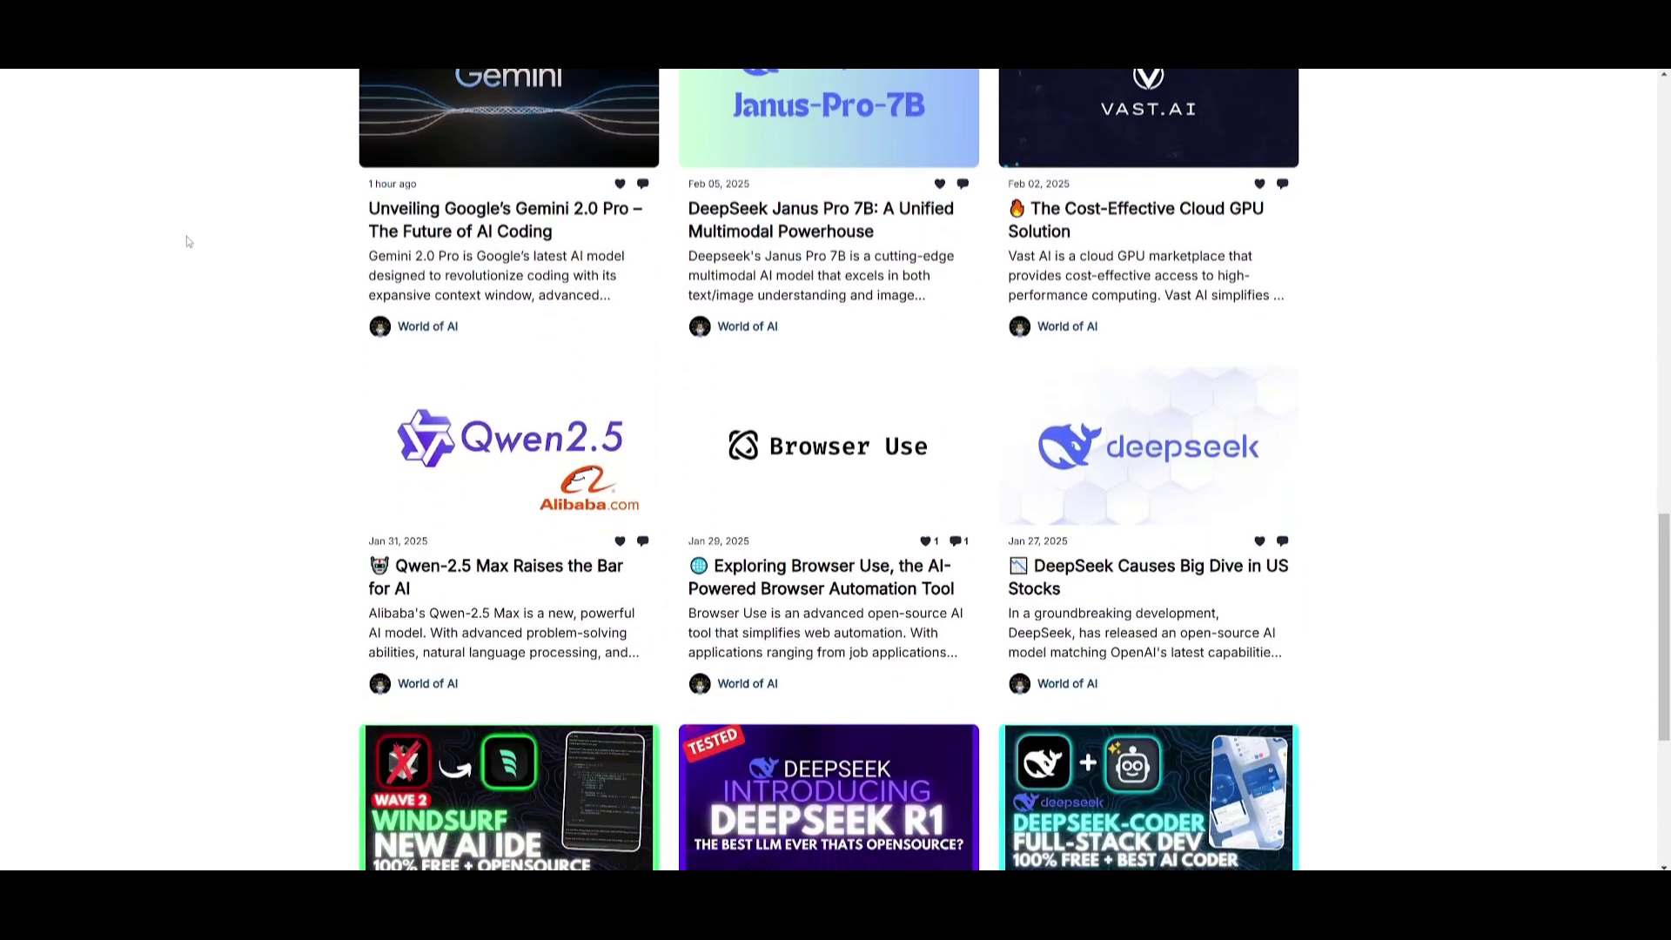
pyautogui.scroll(-5, 169, 261)
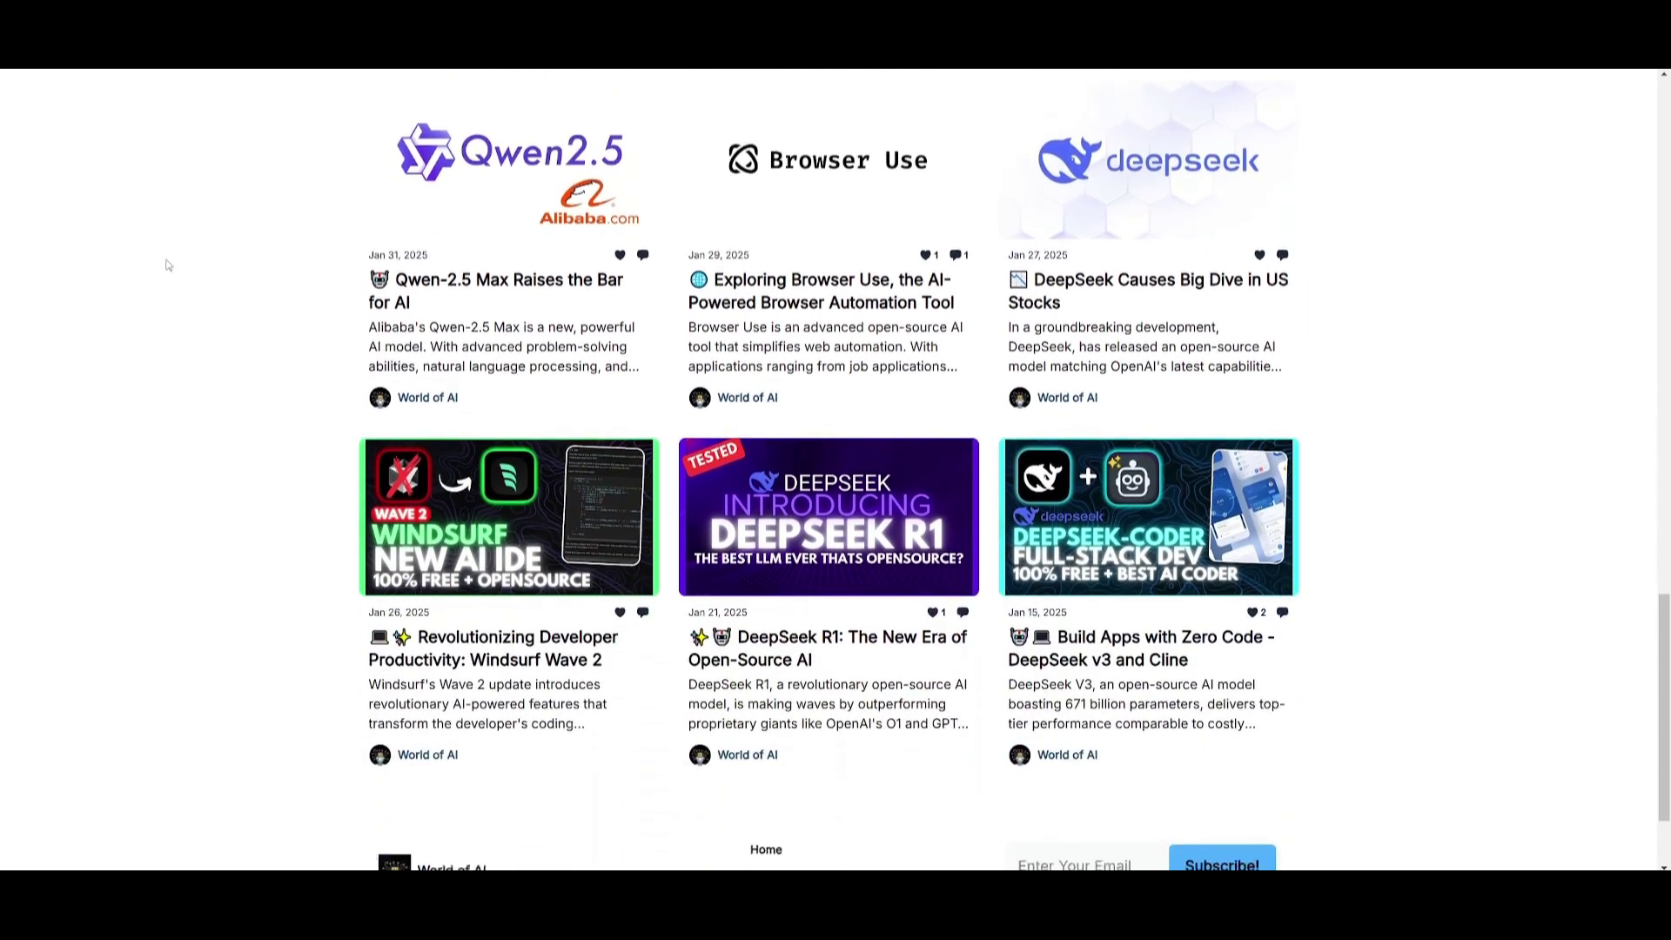
pyautogui.scroll(-2, 167, 264)
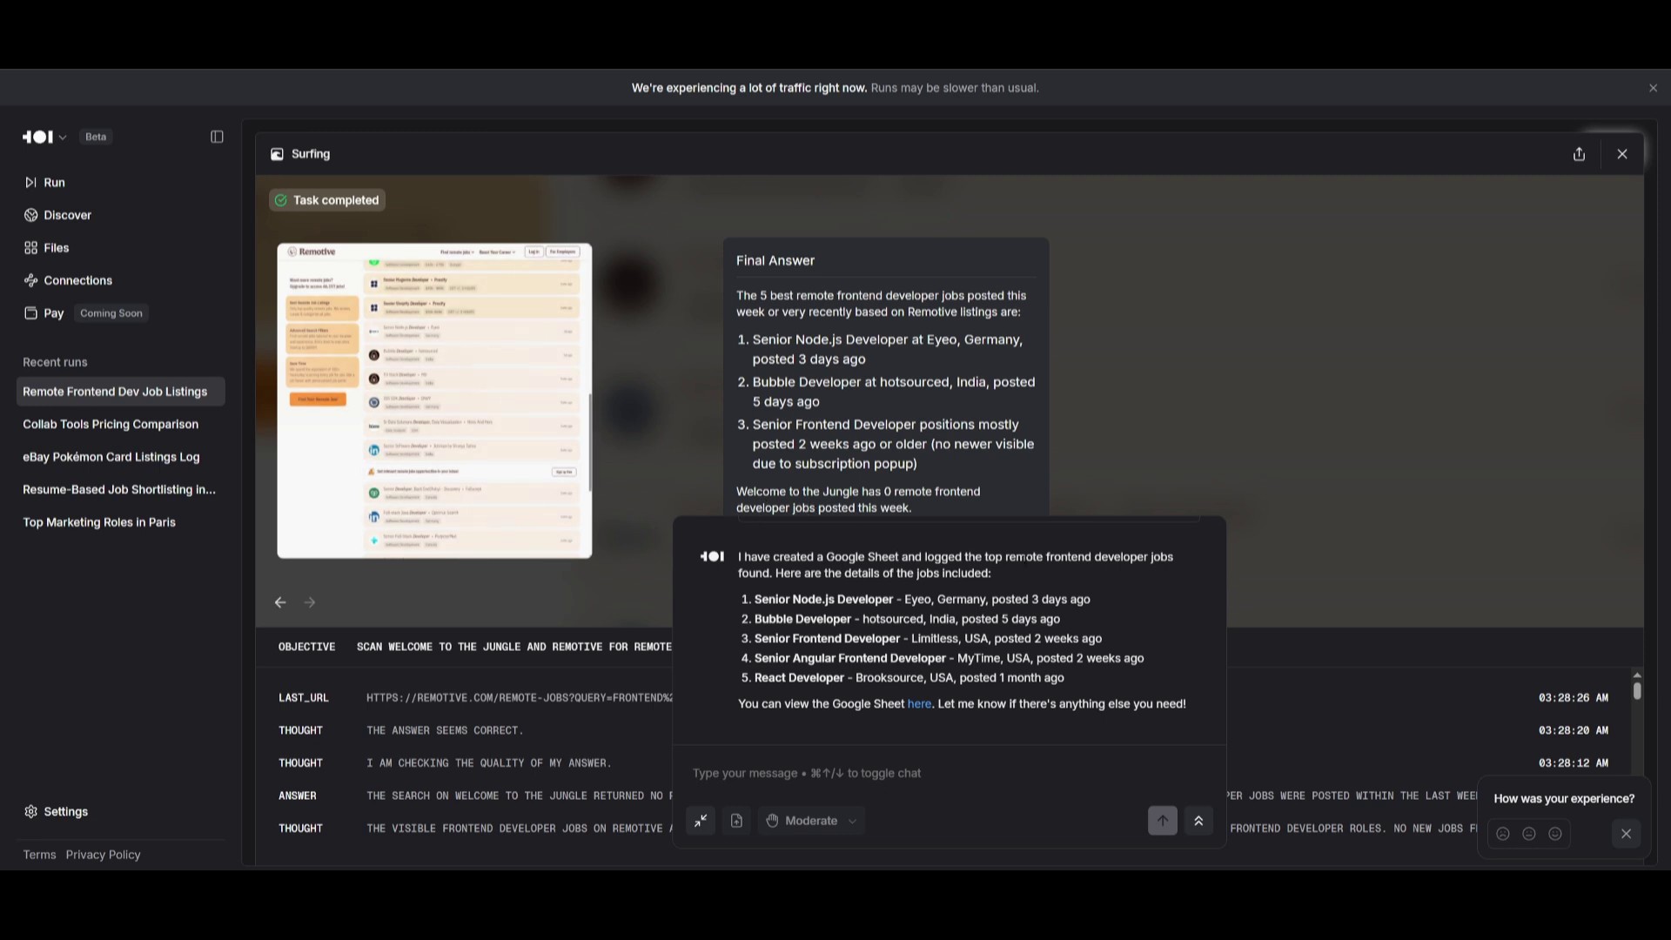
# Step: Open the Google Sheet of five logged remote frontend jobs from the final message's link
pyautogui.click(918, 705)
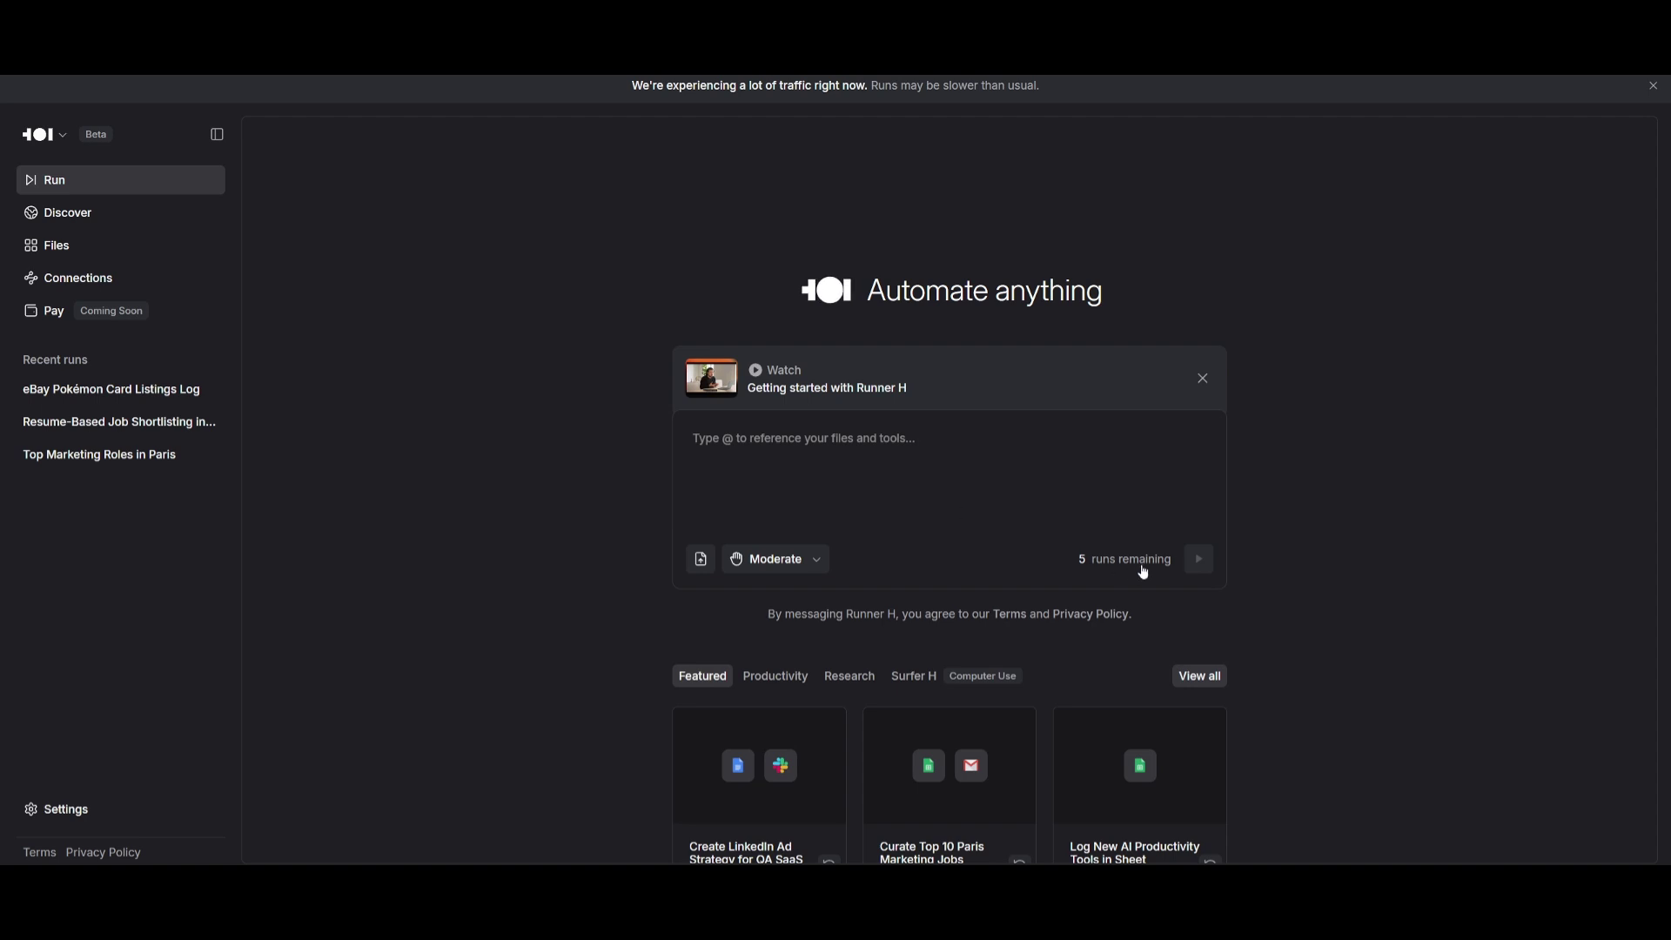
pyautogui.click(1099, 561)
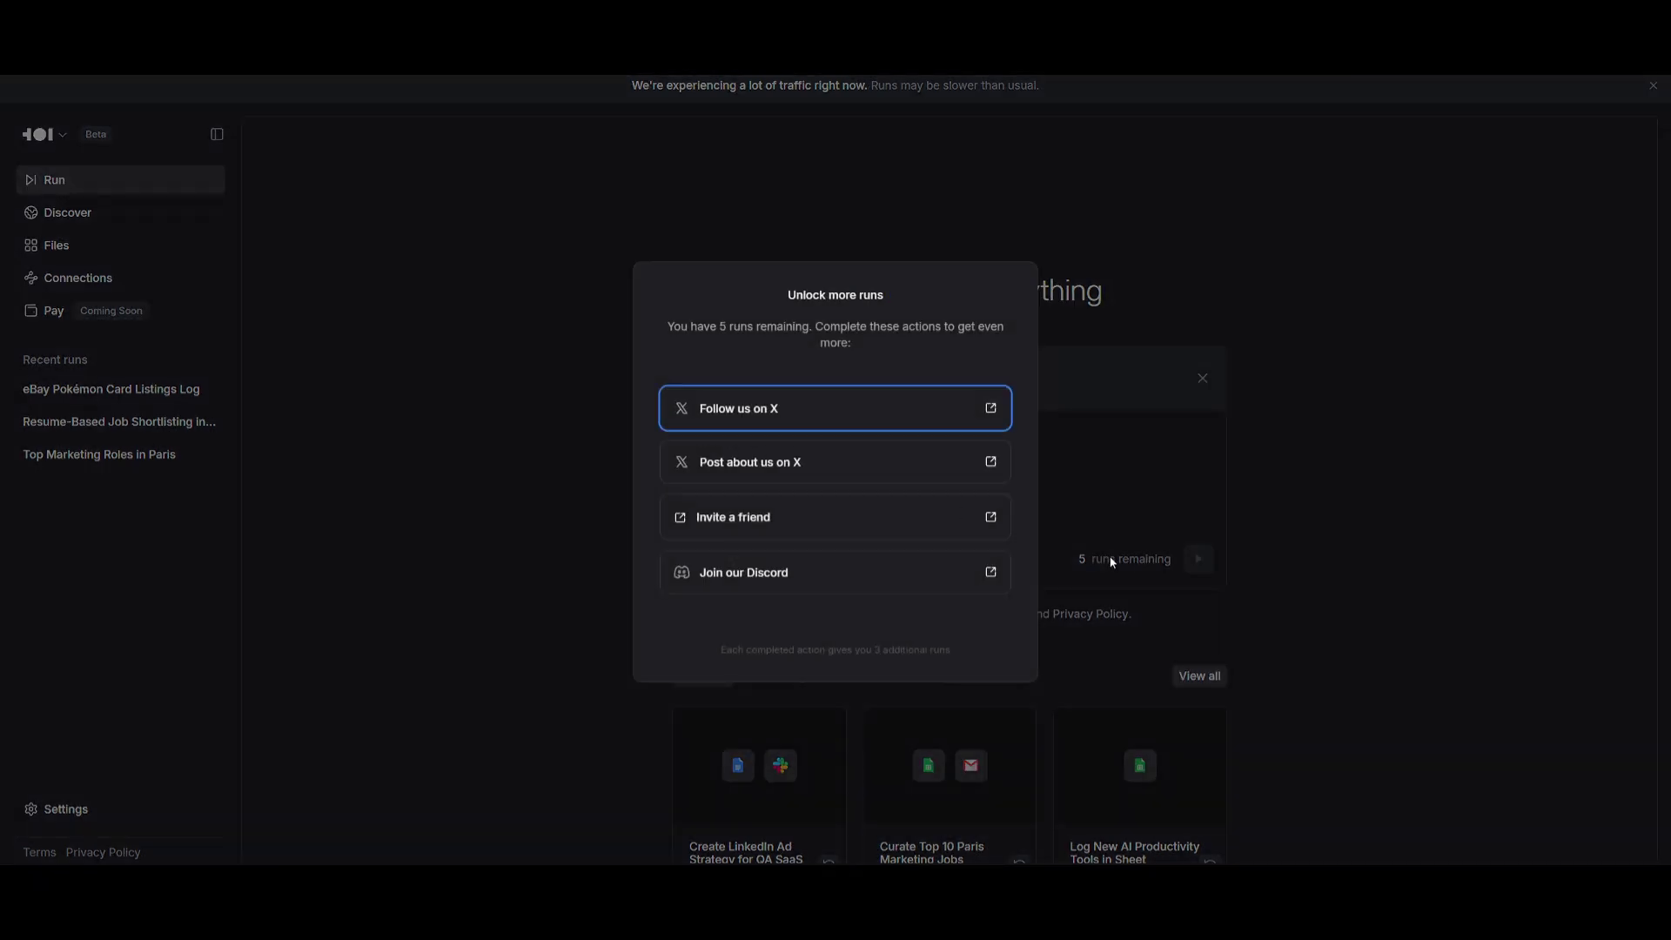
pyautogui.click(1115, 531)
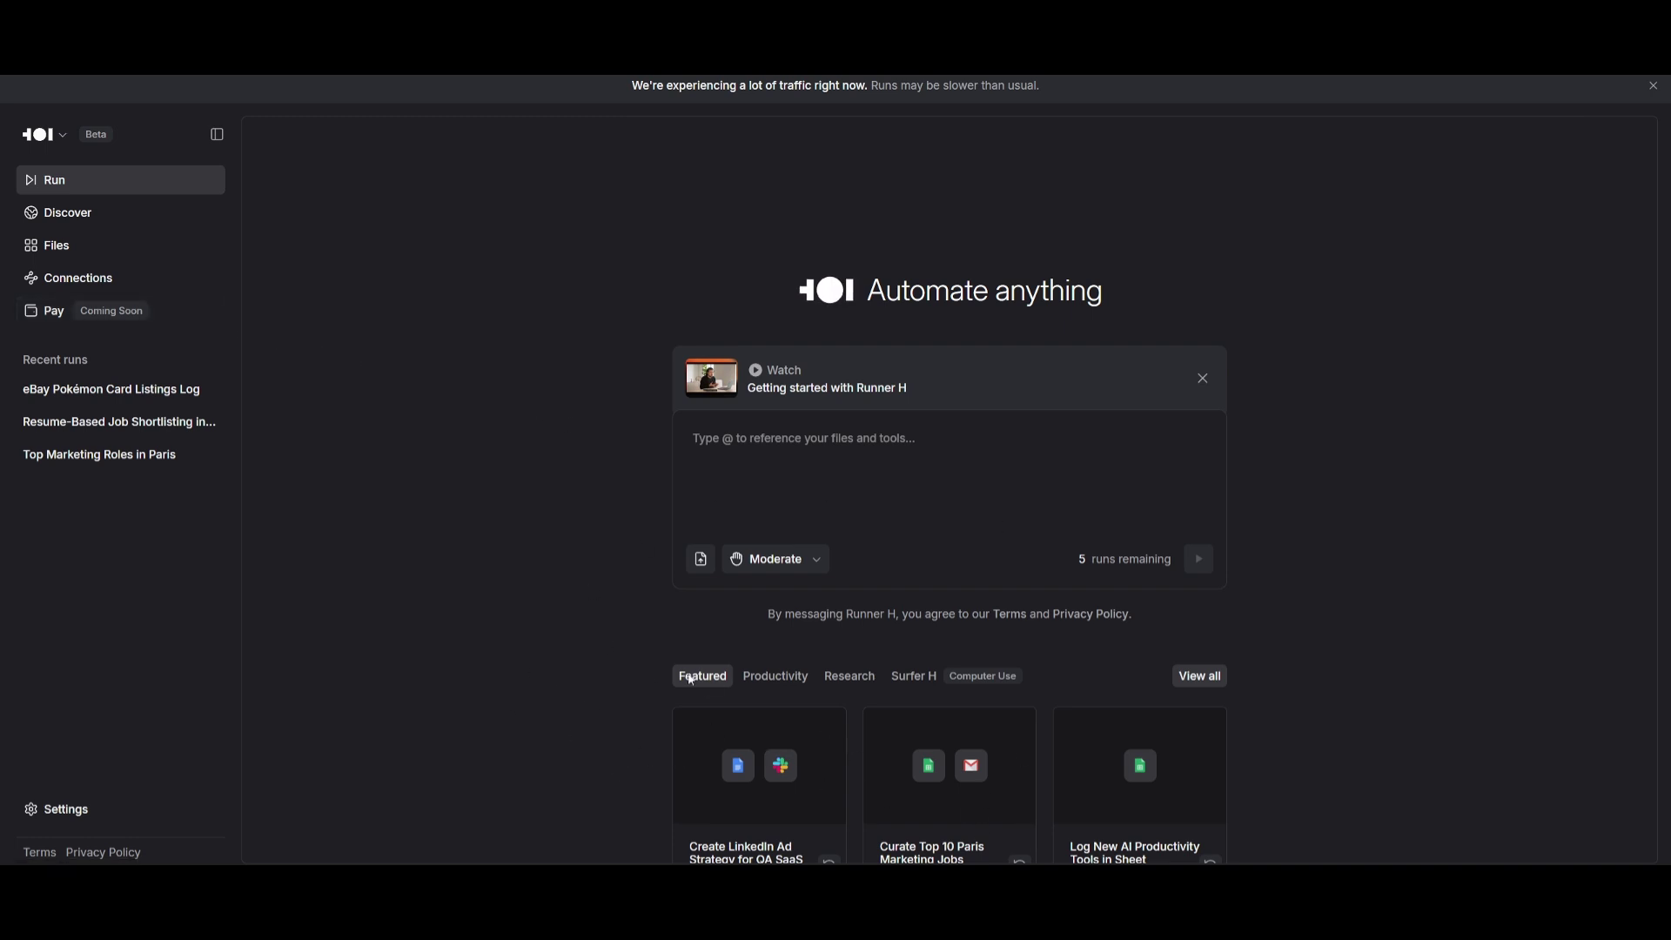
pyautogui.scroll(-3, 726, 754)
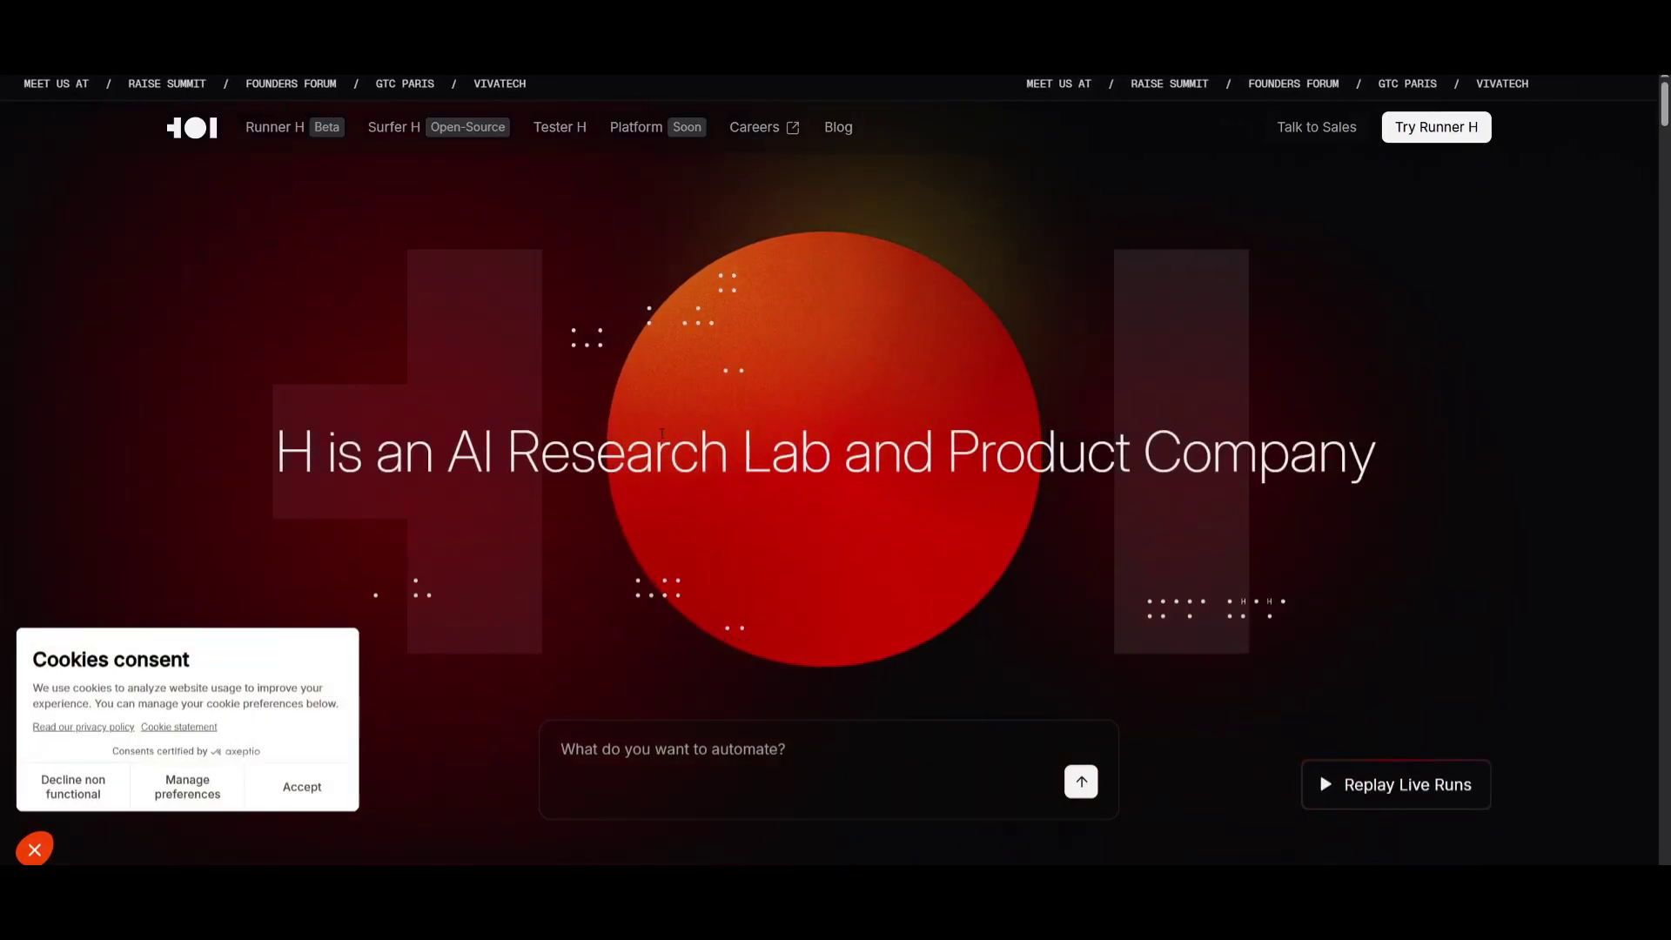
# Step: Open the Runner H product page and scroll down to its FAQ on cost and data
pyautogui.click(272, 127)
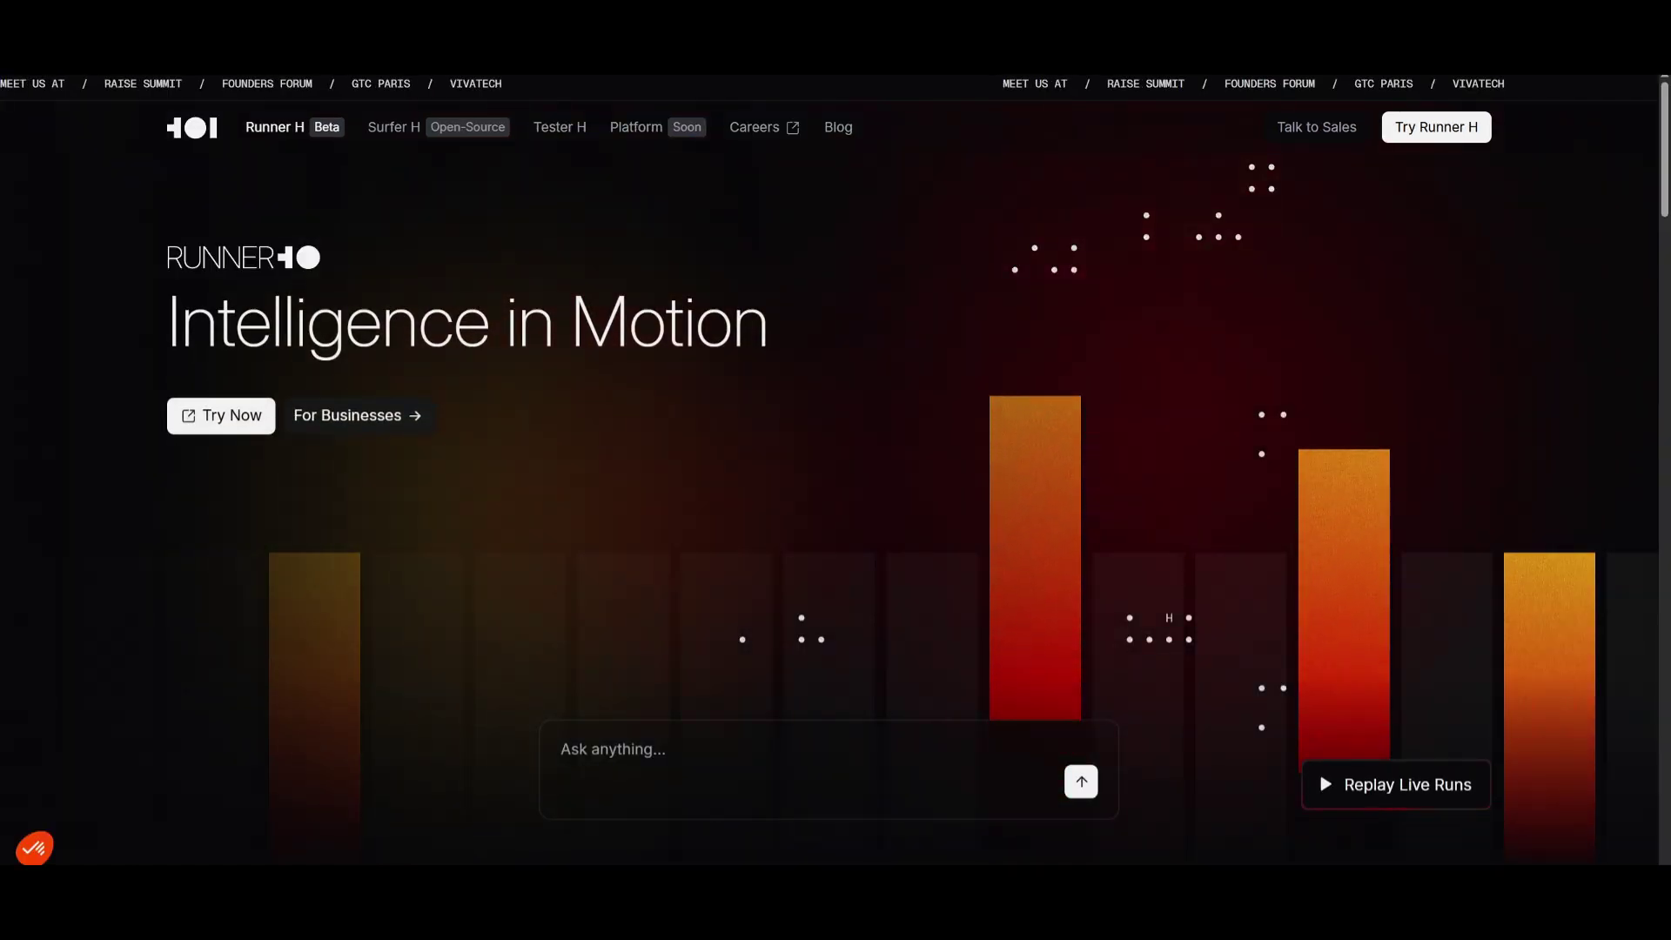
pyautogui.scroll(-5, 294, 278)
pyautogui.scroll(-8, 294, 278)
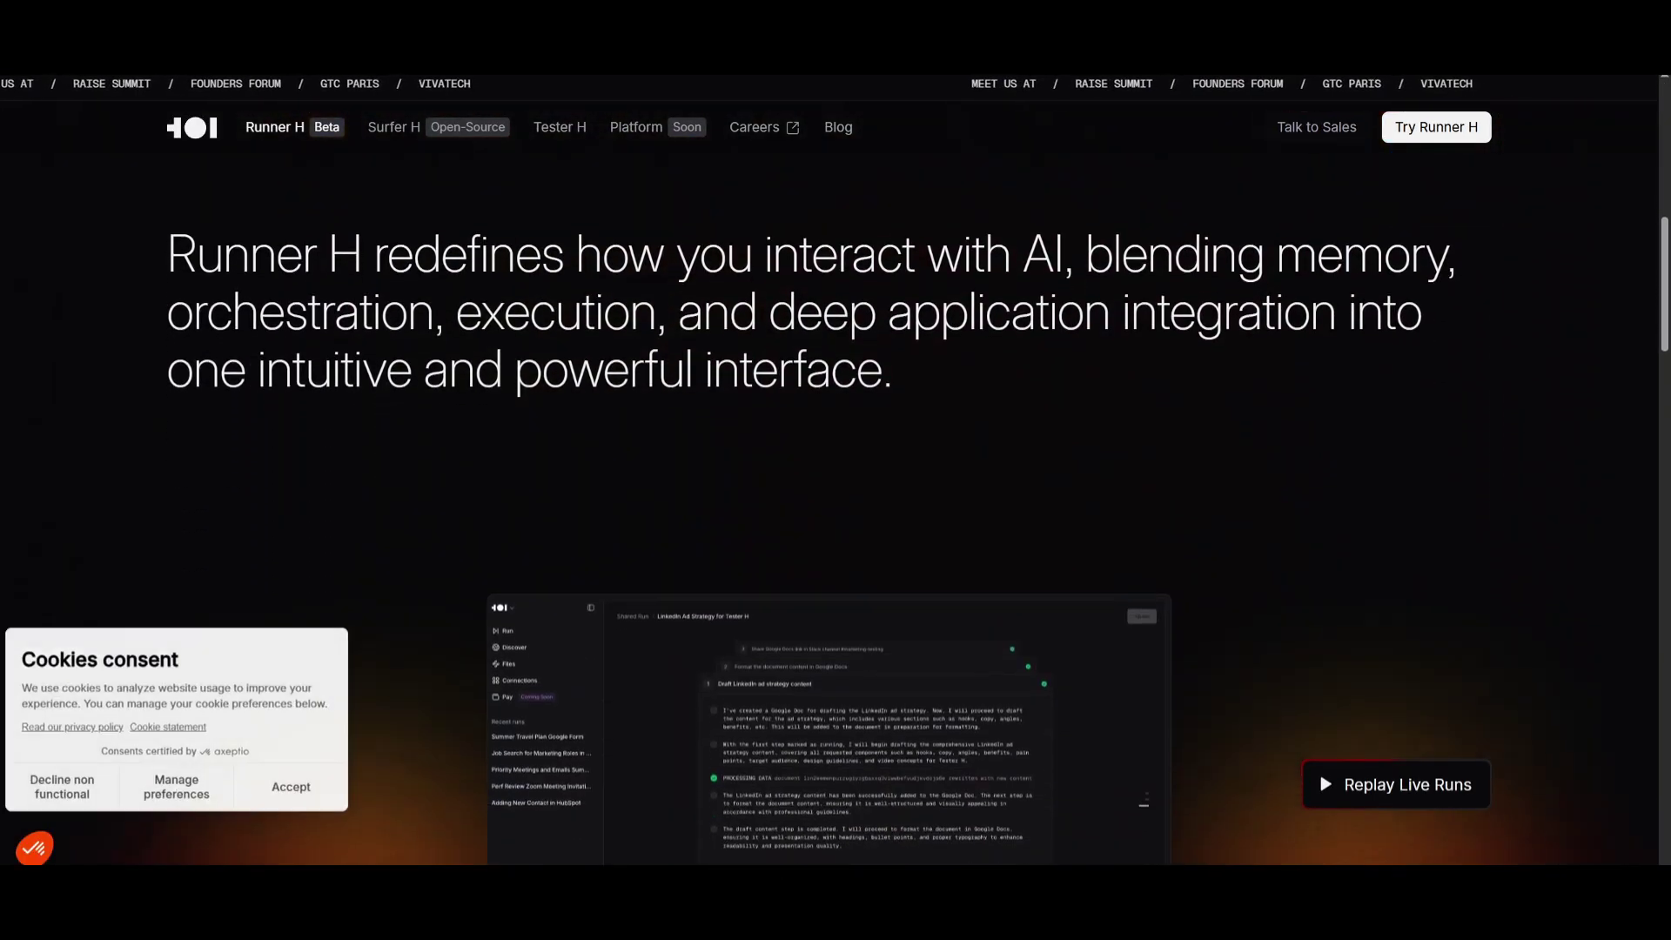
pyautogui.scroll(-5, 294, 279)
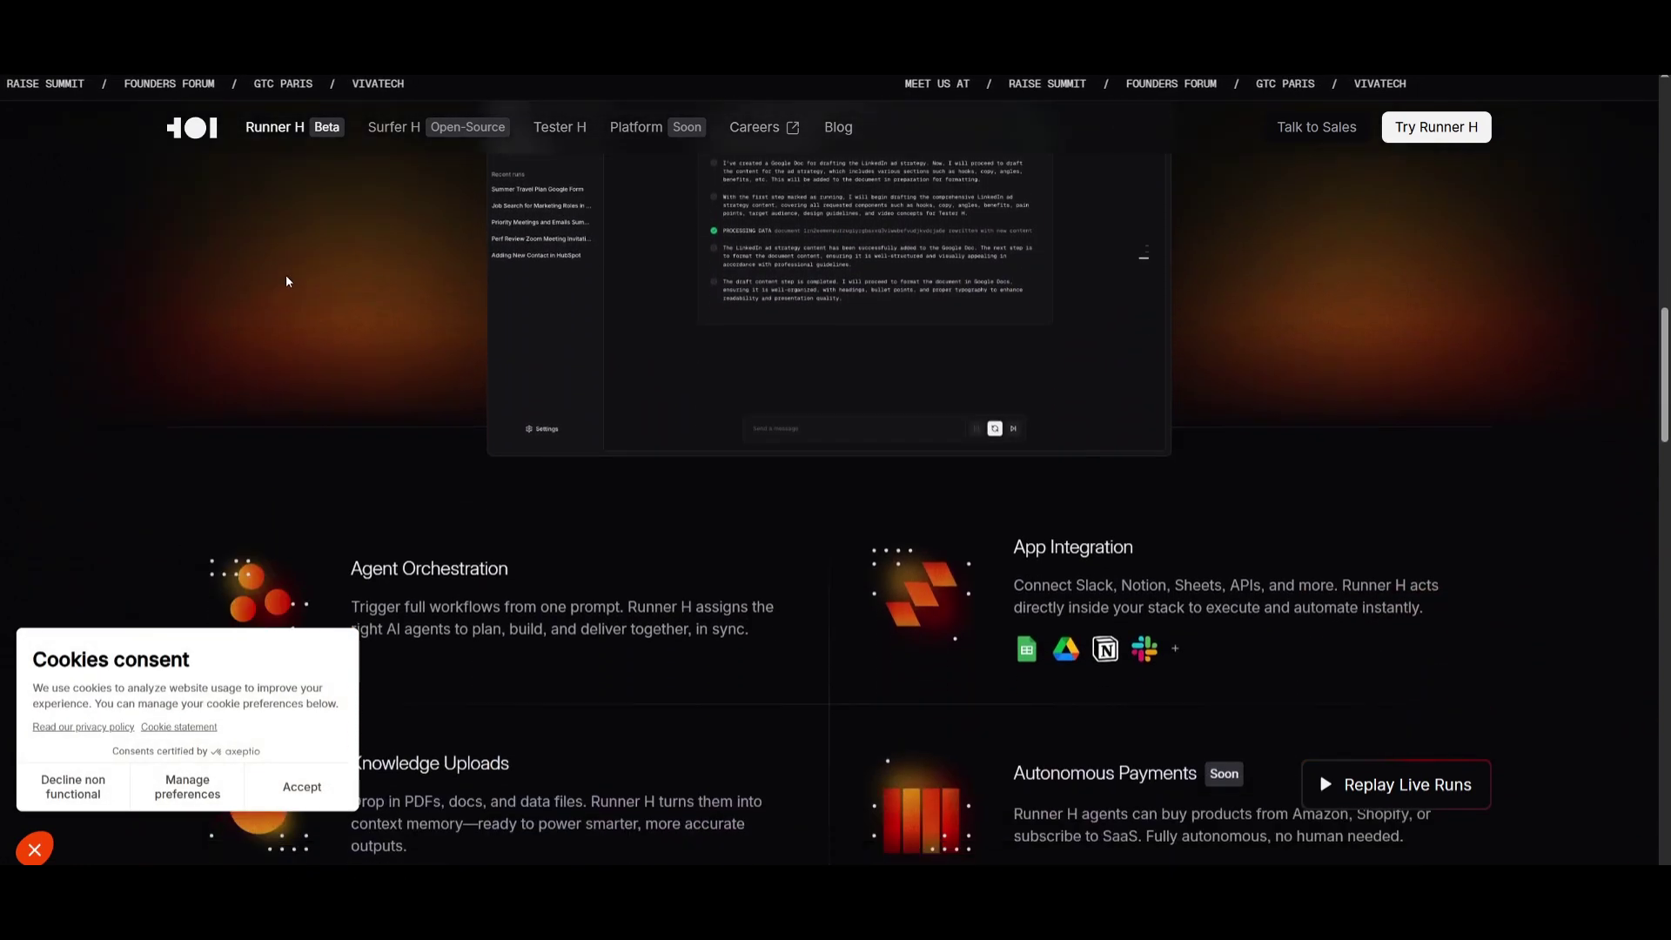
pyautogui.scroll(-8, 287, 282)
pyautogui.scroll(-10, 283, 276)
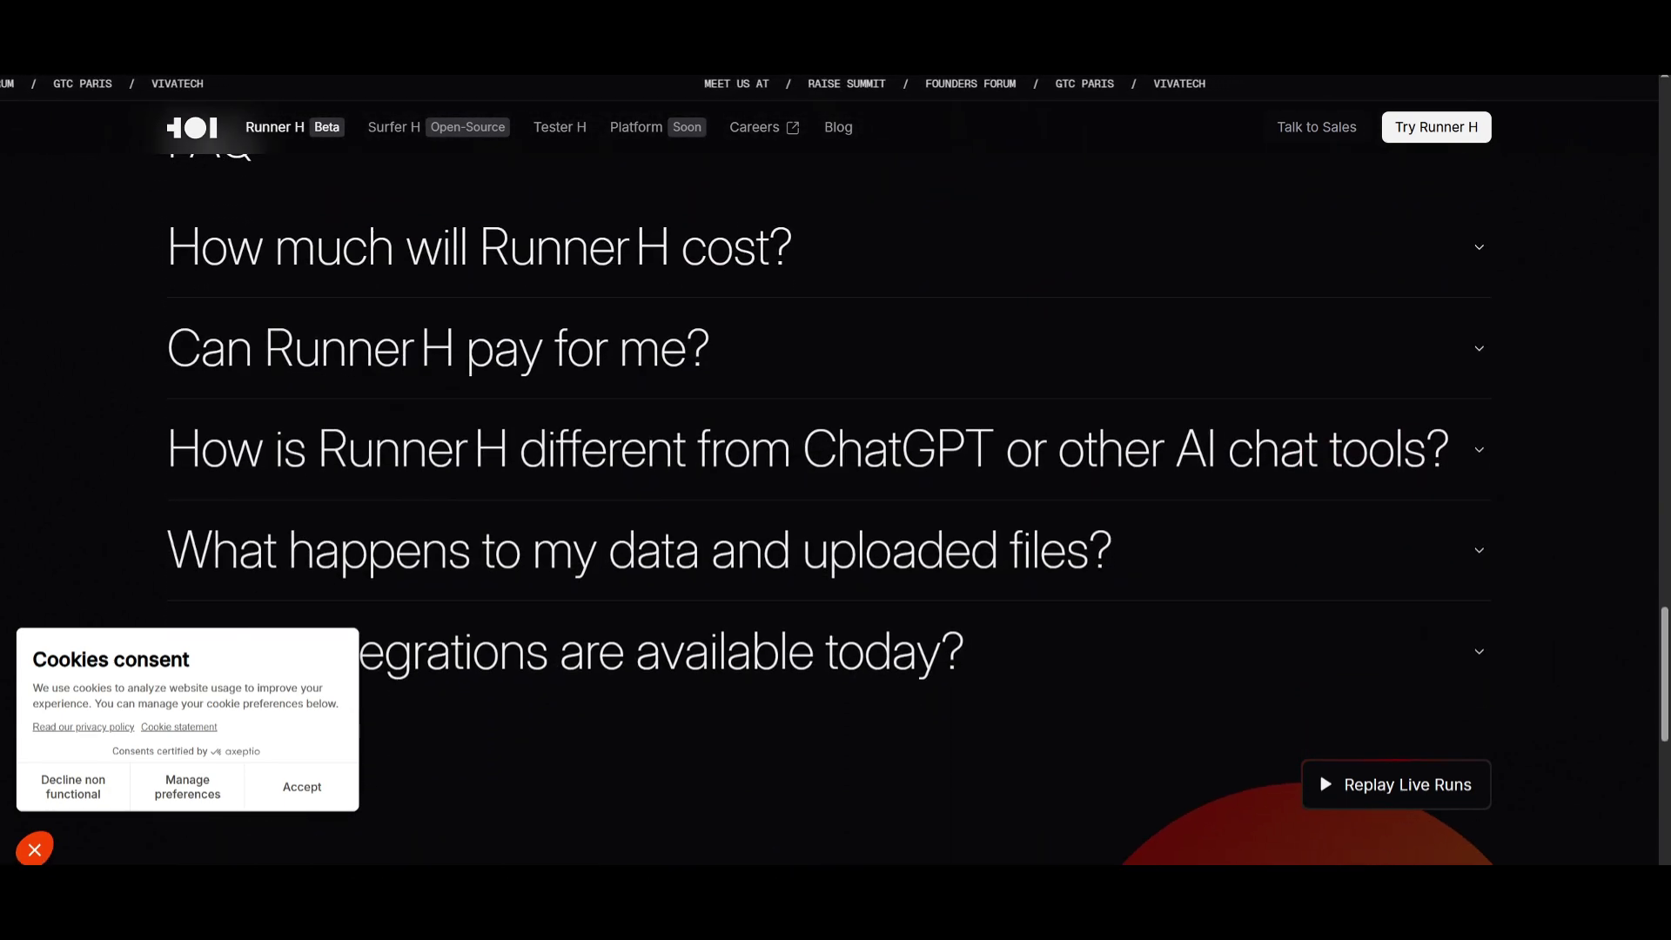
# Step: Open the Surfer H product page and scroll down to its demo cards
pyautogui.click(419, 136)
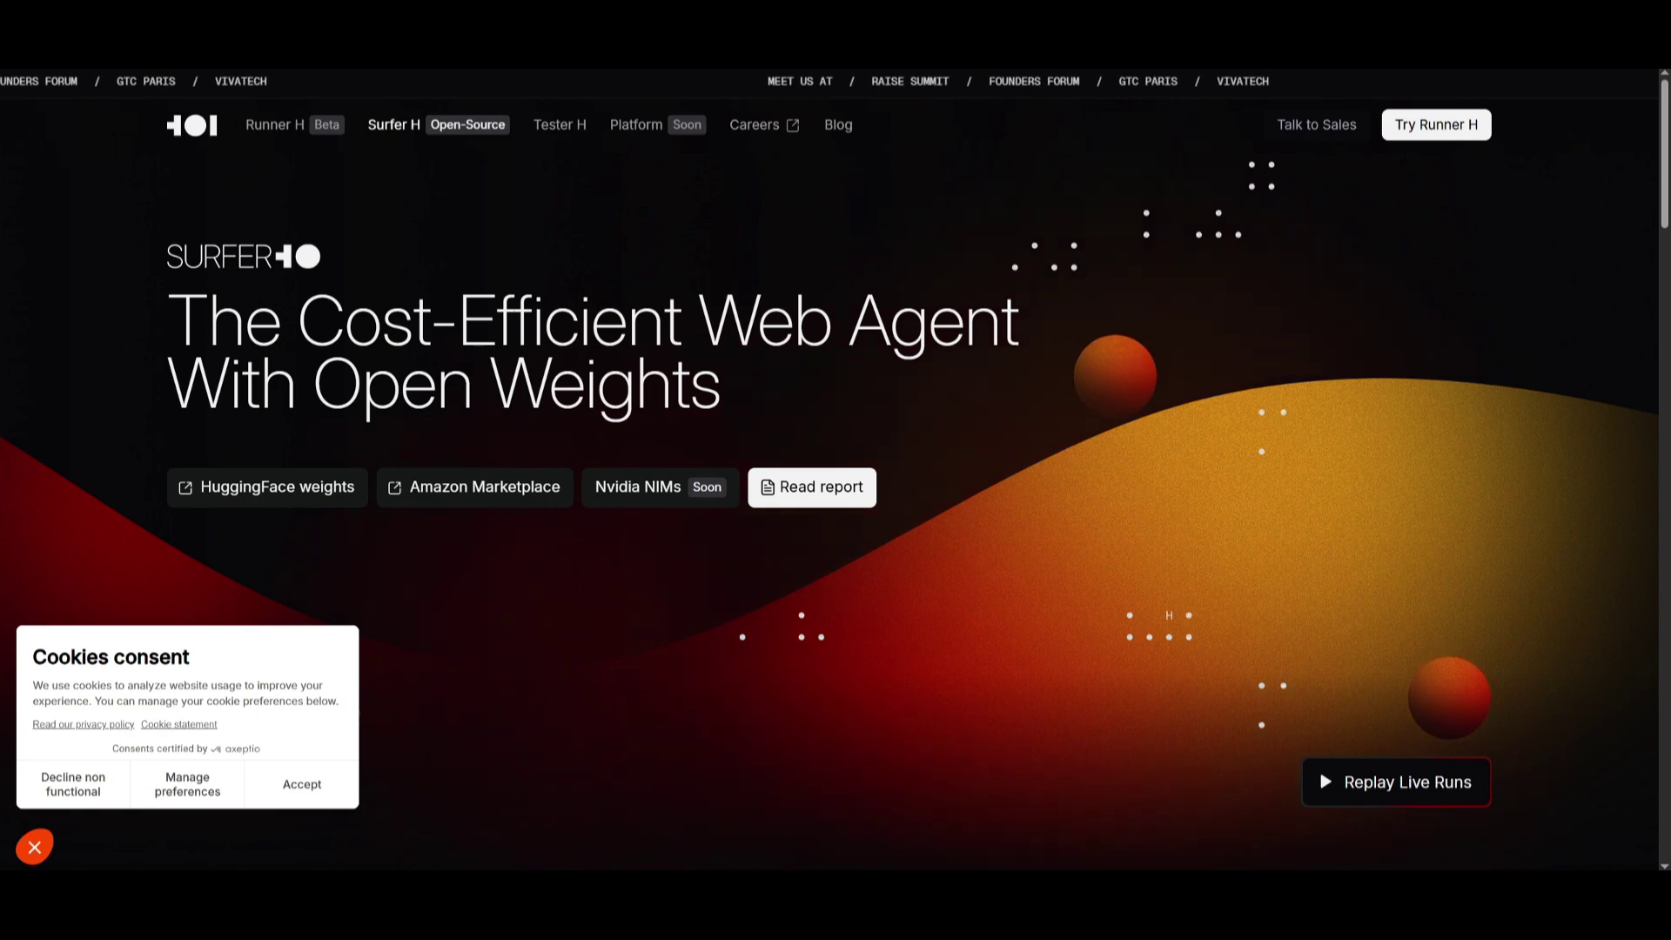
pyautogui.scroll(-1, 272, 315)
pyautogui.scroll(-5, 274, 304)
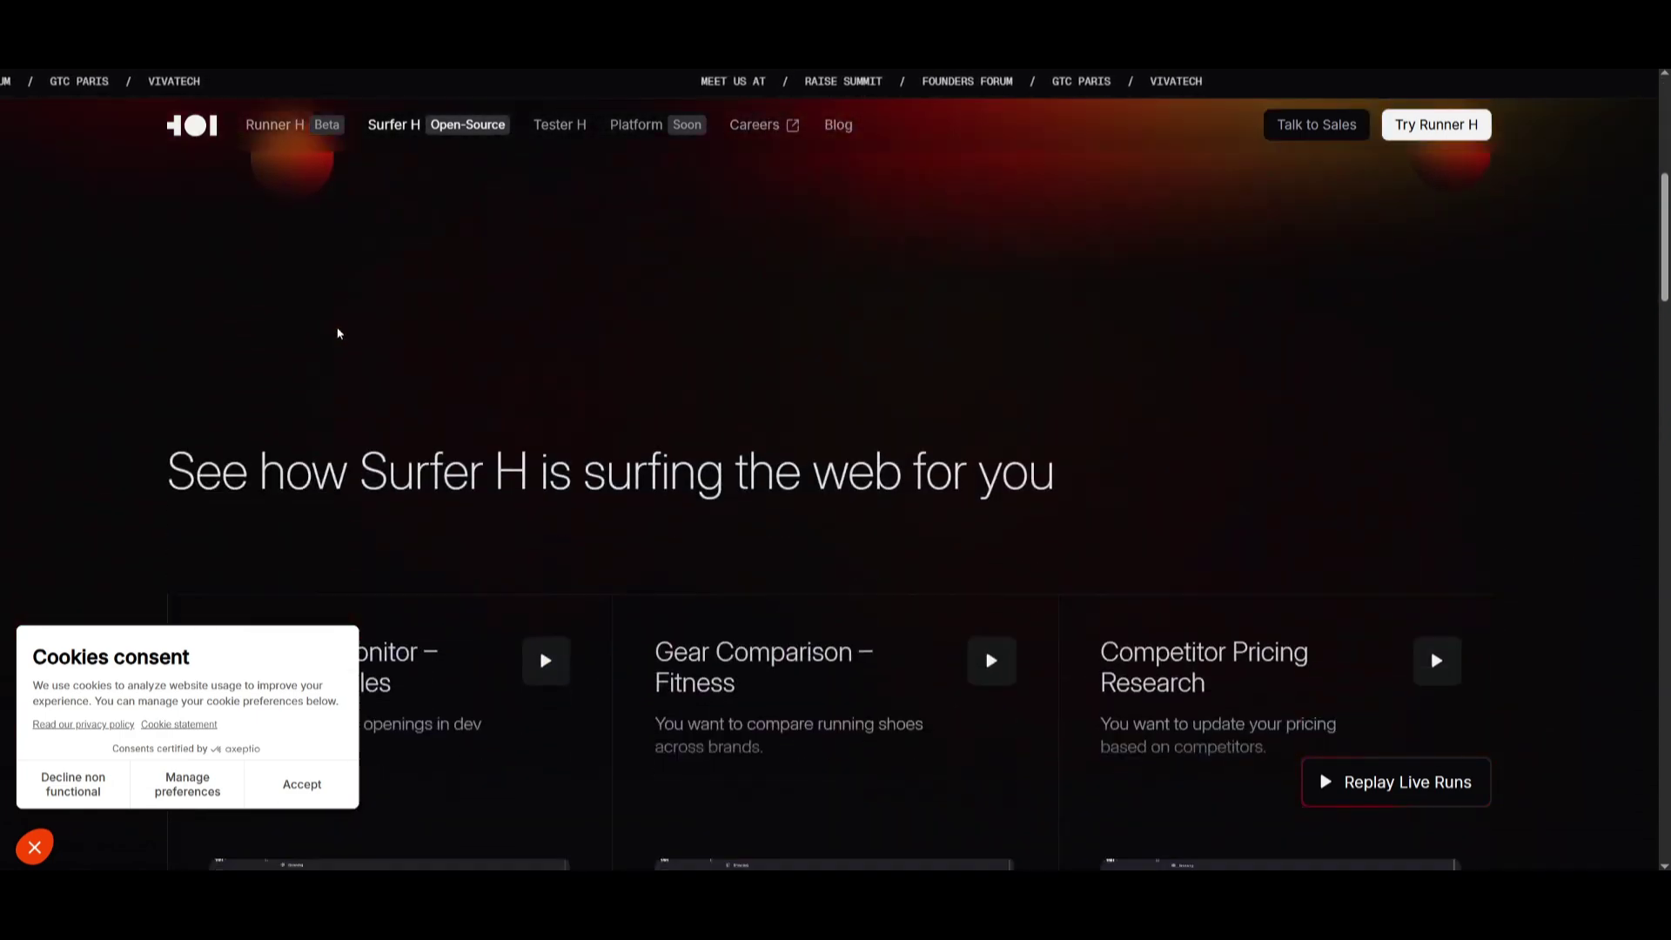
pyautogui.scroll(-1, 273, 300)
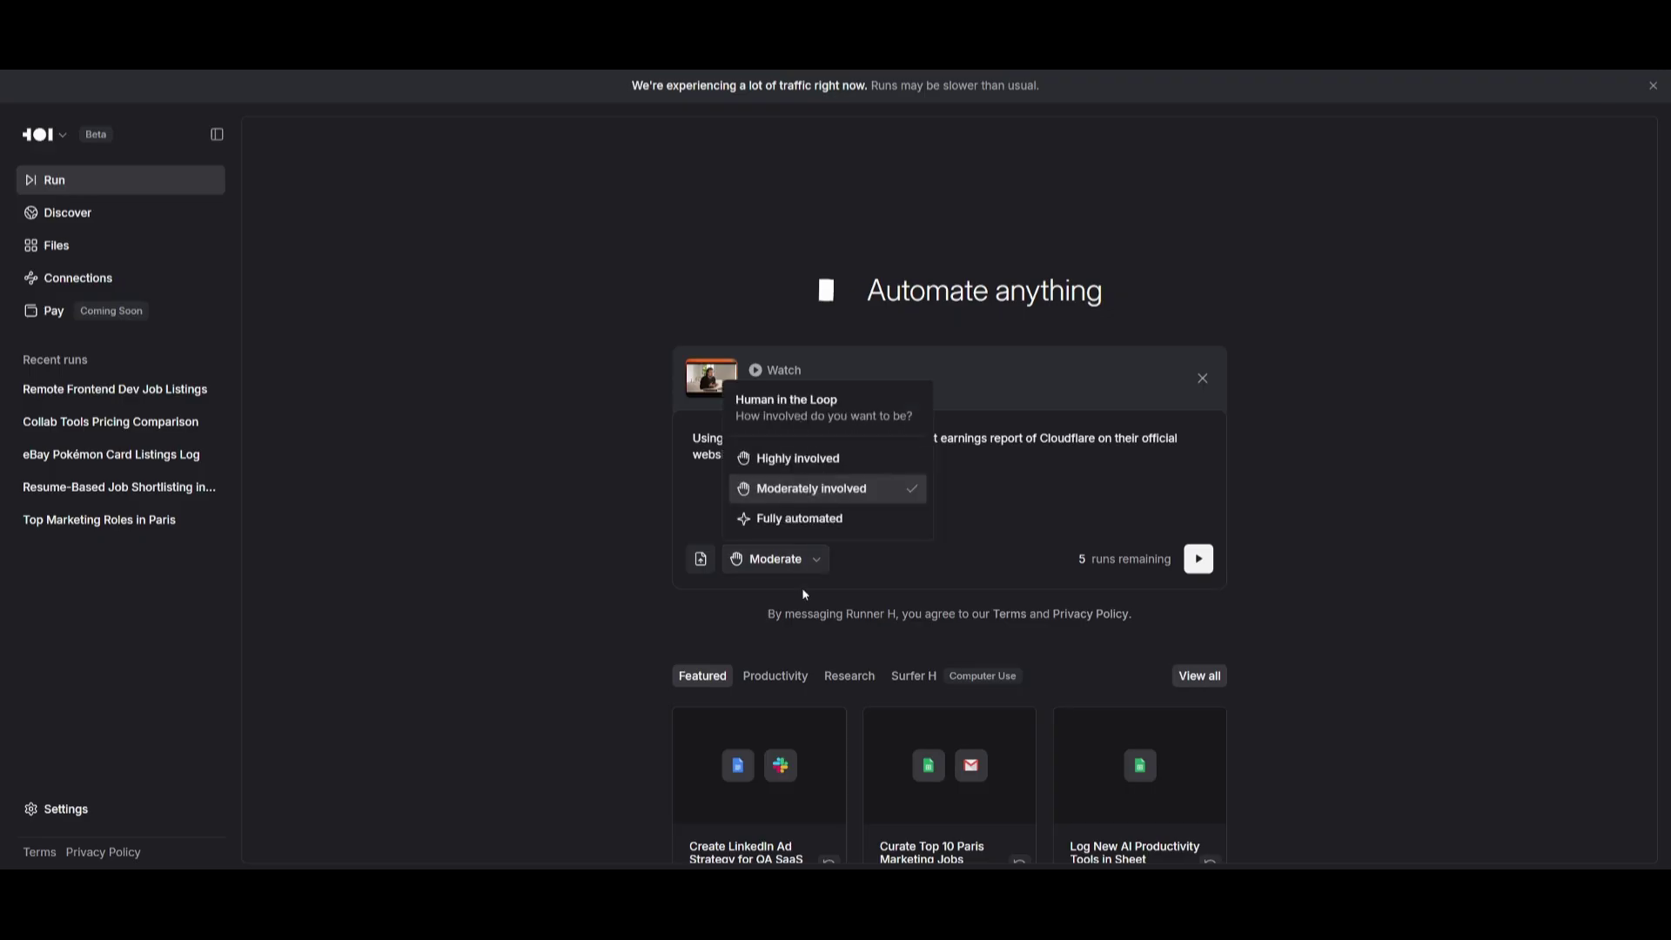
# Step: Run the Cloudflare earnings prompt fully automated and review its CAPTCHA-blocked answer
pyautogui.click(796, 519)
pyautogui.click(1203, 564)
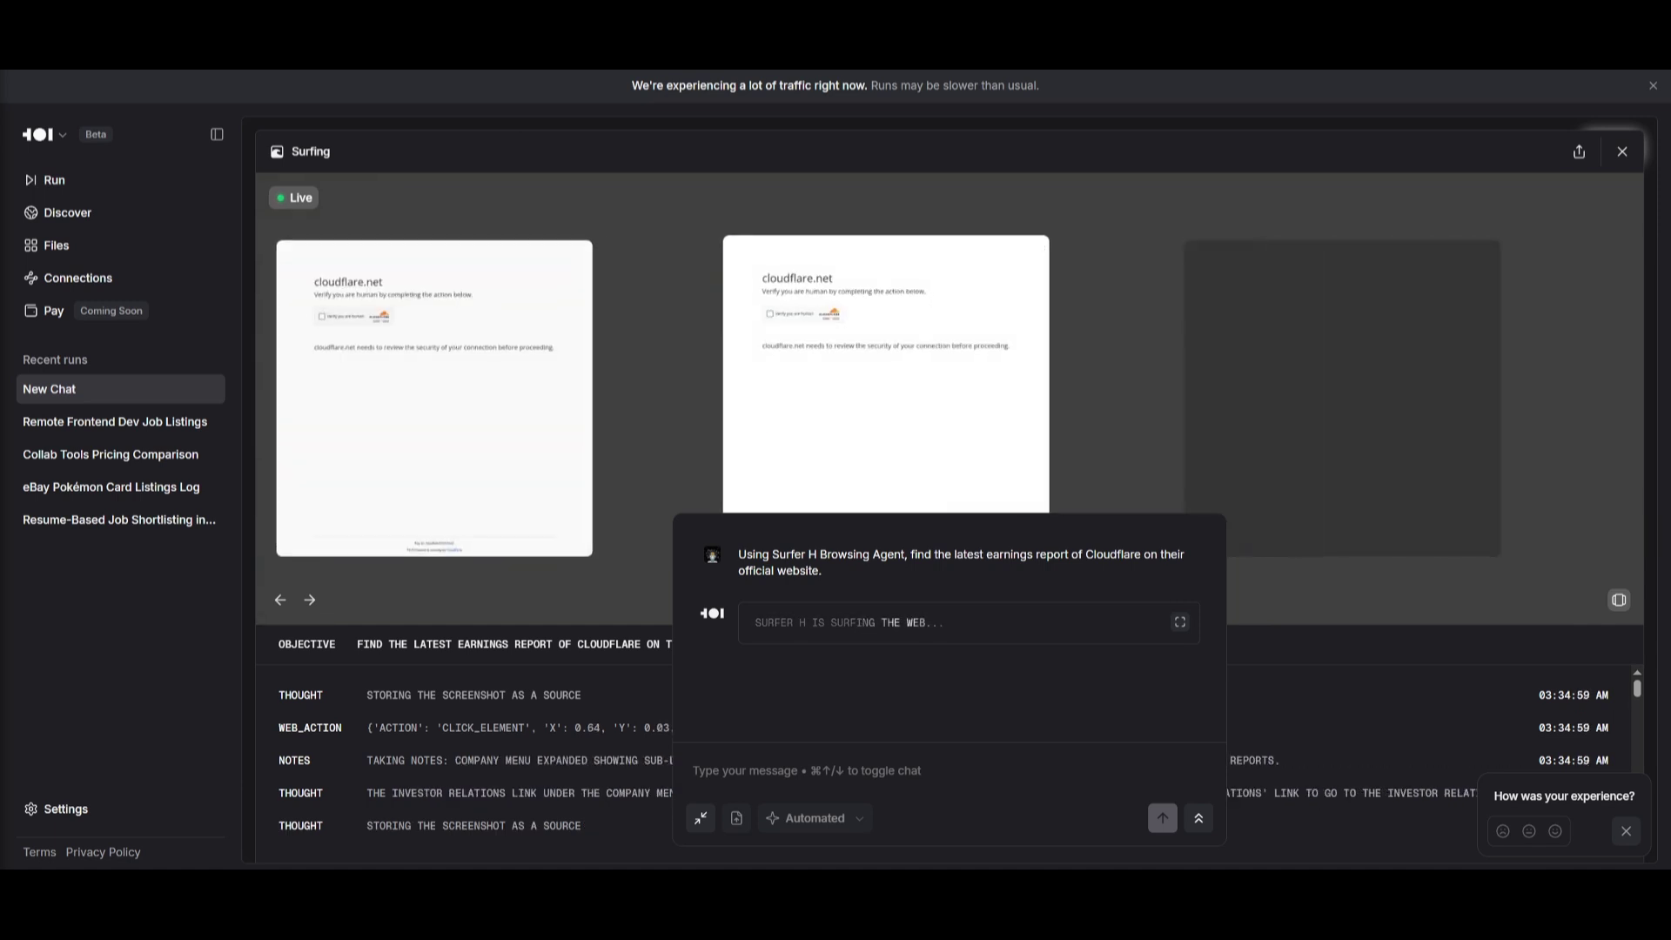
pyautogui.scroll(3, 874, 645)
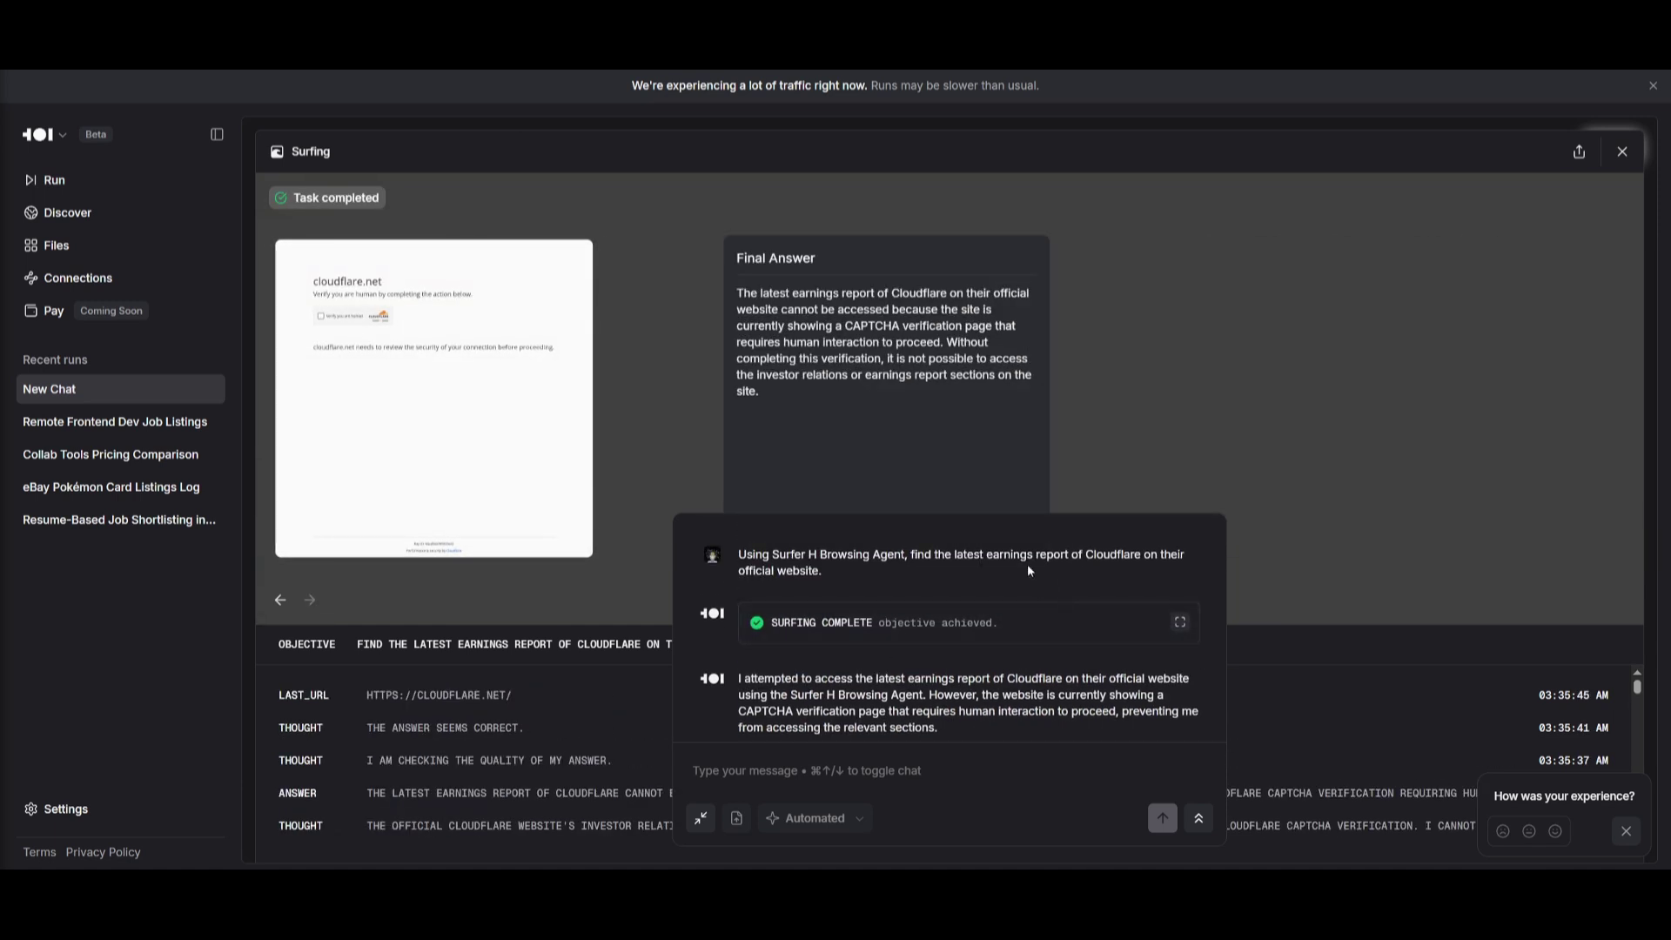
# Step: Scroll through the Cloudflare Investor Relations overview and latest news
pyautogui.scroll(-2, 884, 563)
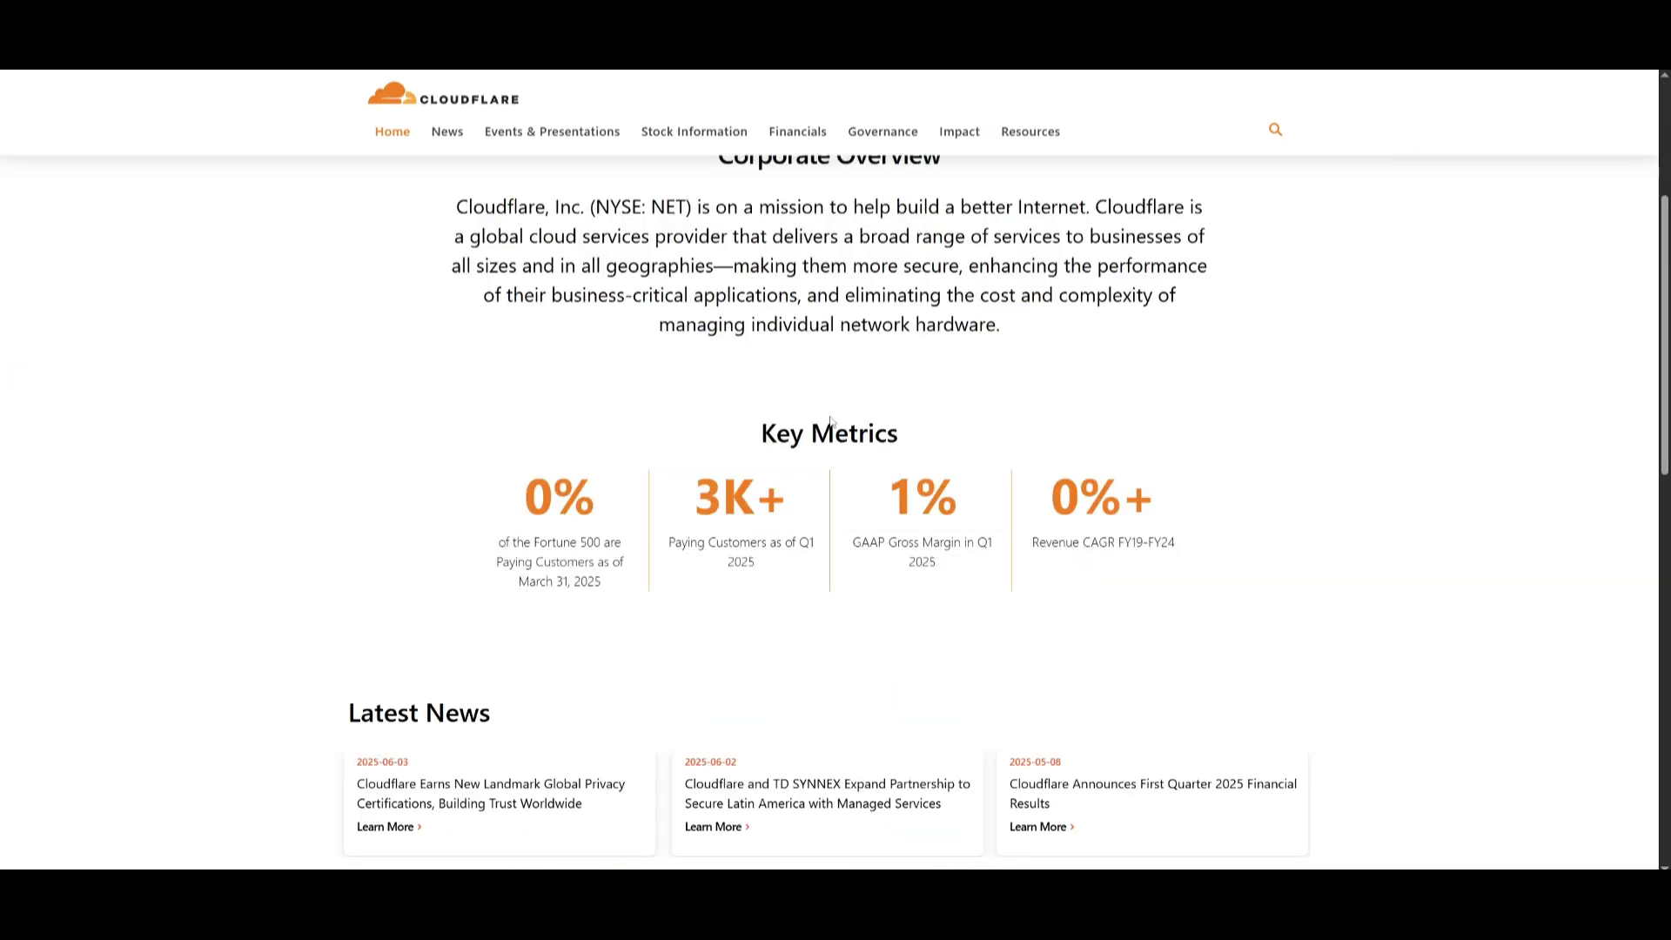
pyautogui.scroll(-10, 826, 424)
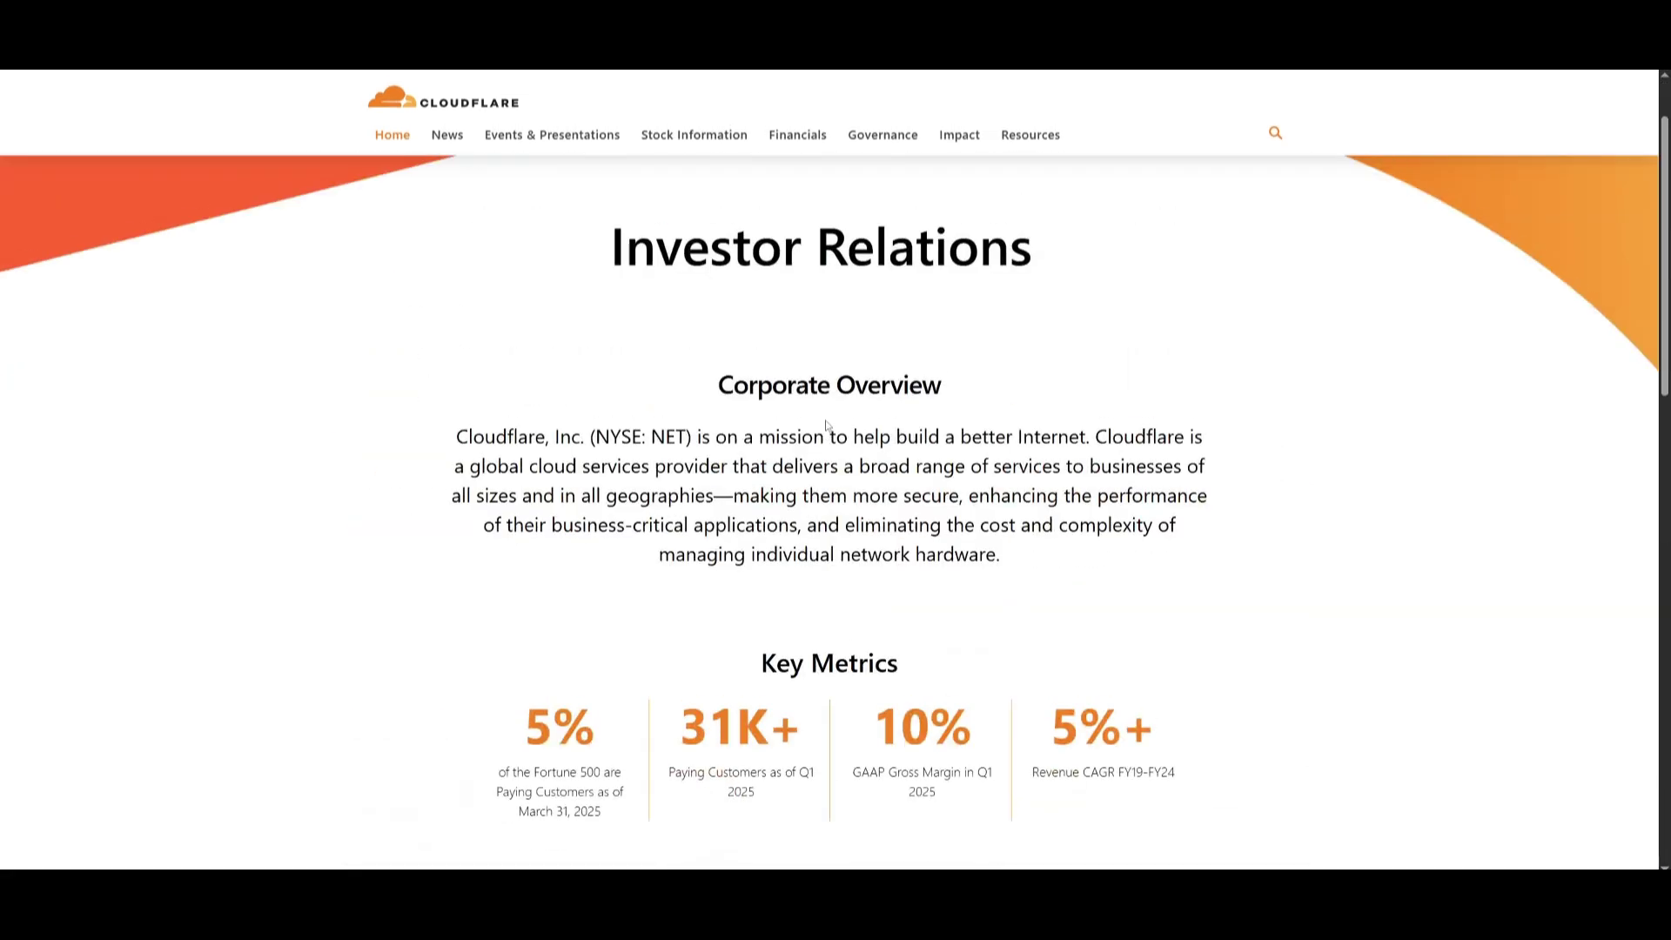
pyautogui.scroll(1, 827, 425)
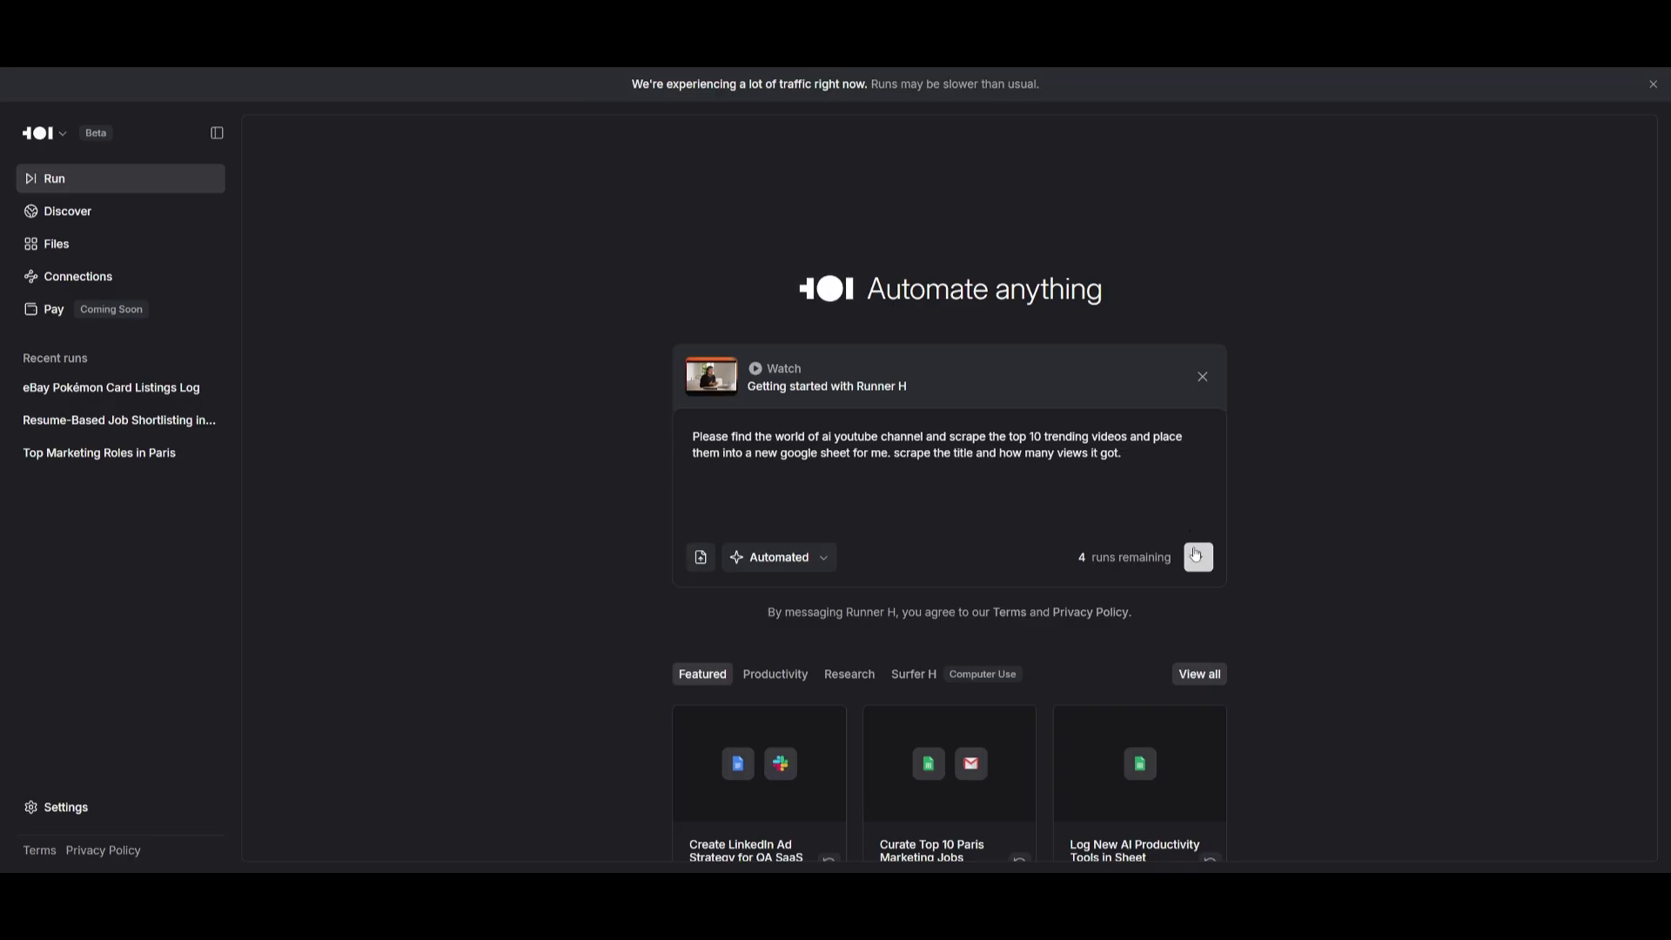
# Step: Submit the YouTube scraping prompt for World of AI's top 10 trending videos
pyautogui.click(1199, 557)
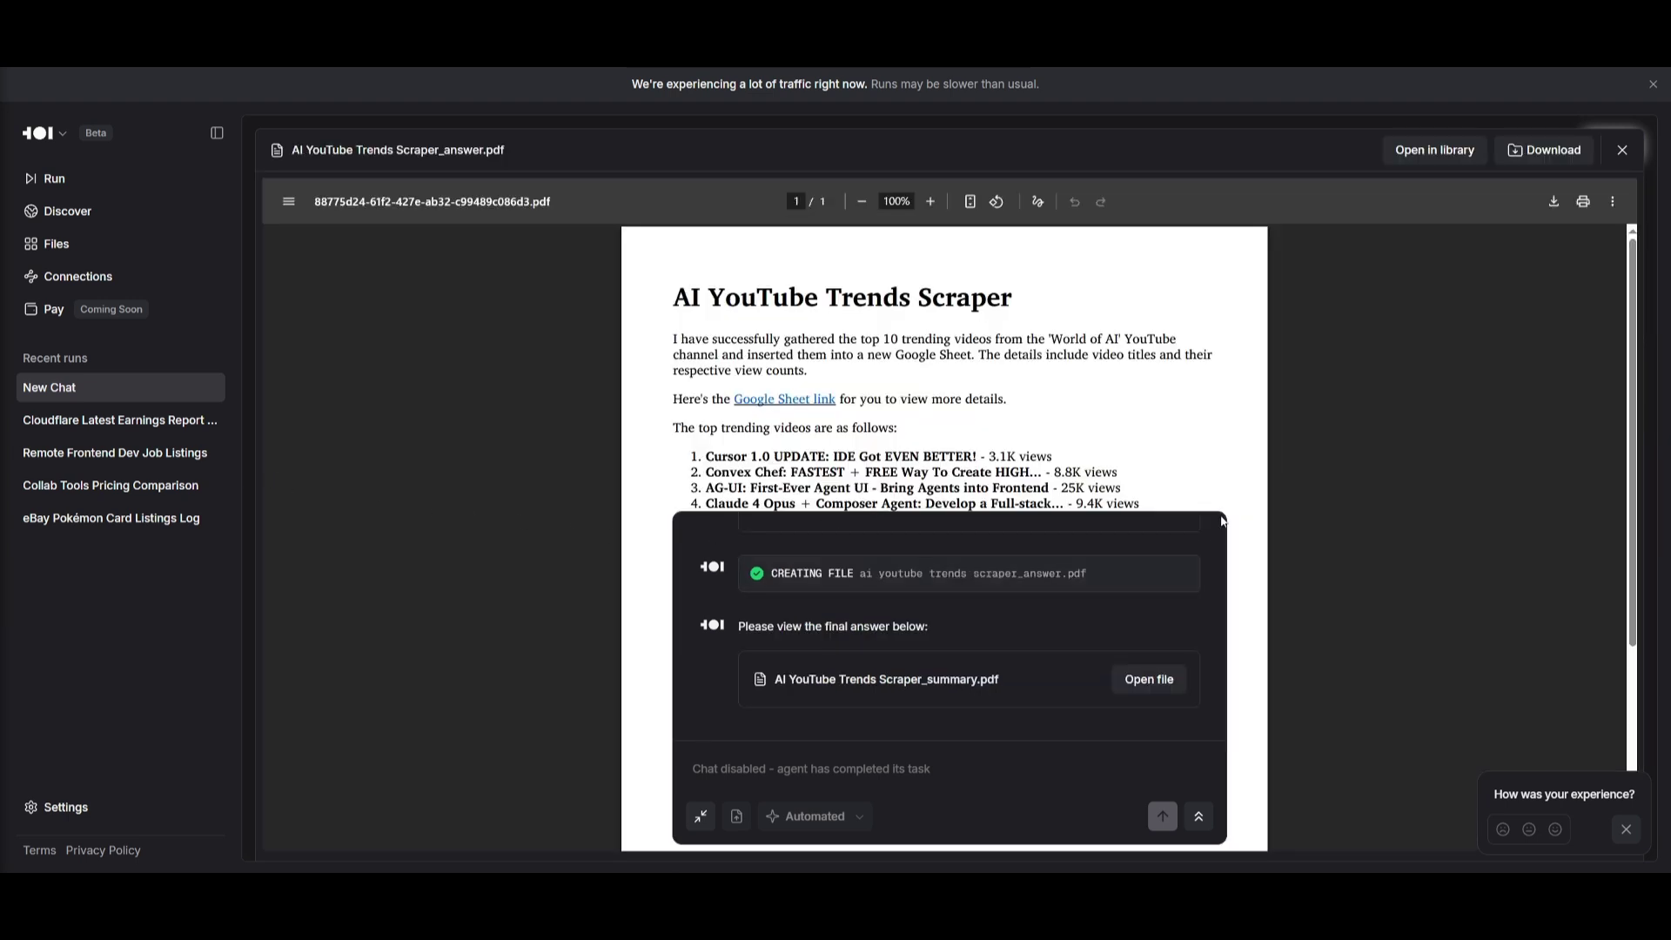
# Step: Scroll through the answer PDF to review all ten videos and their view counts
pyautogui.scroll(-2, 733, 335)
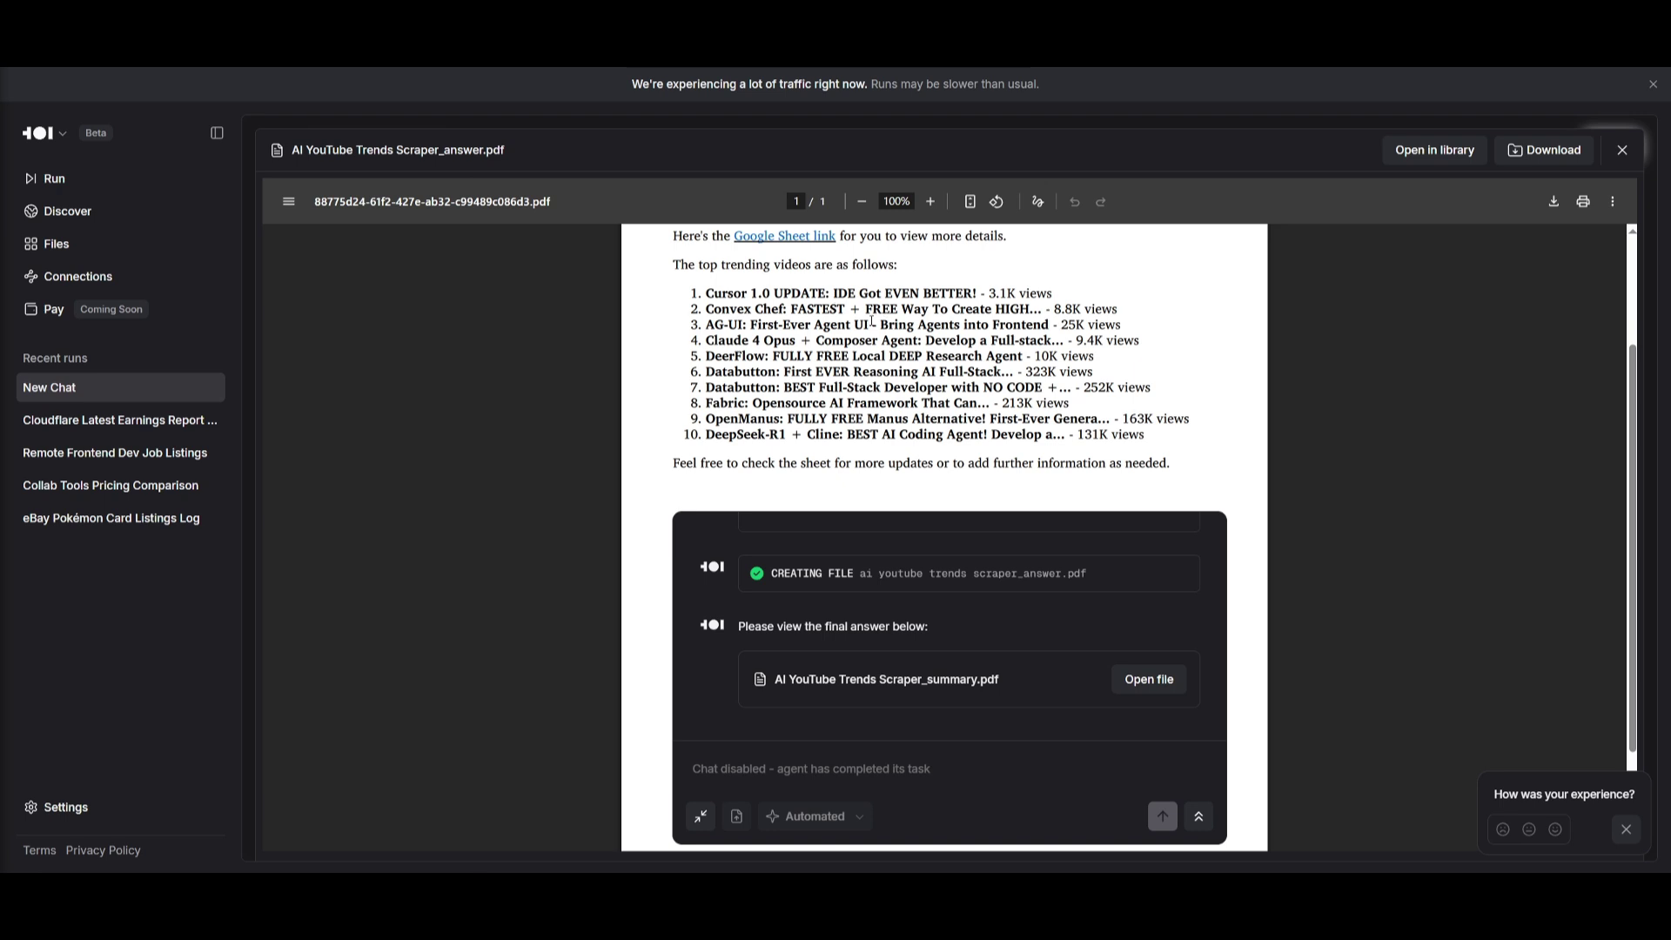
pyautogui.scroll(-2, 1111, 424)
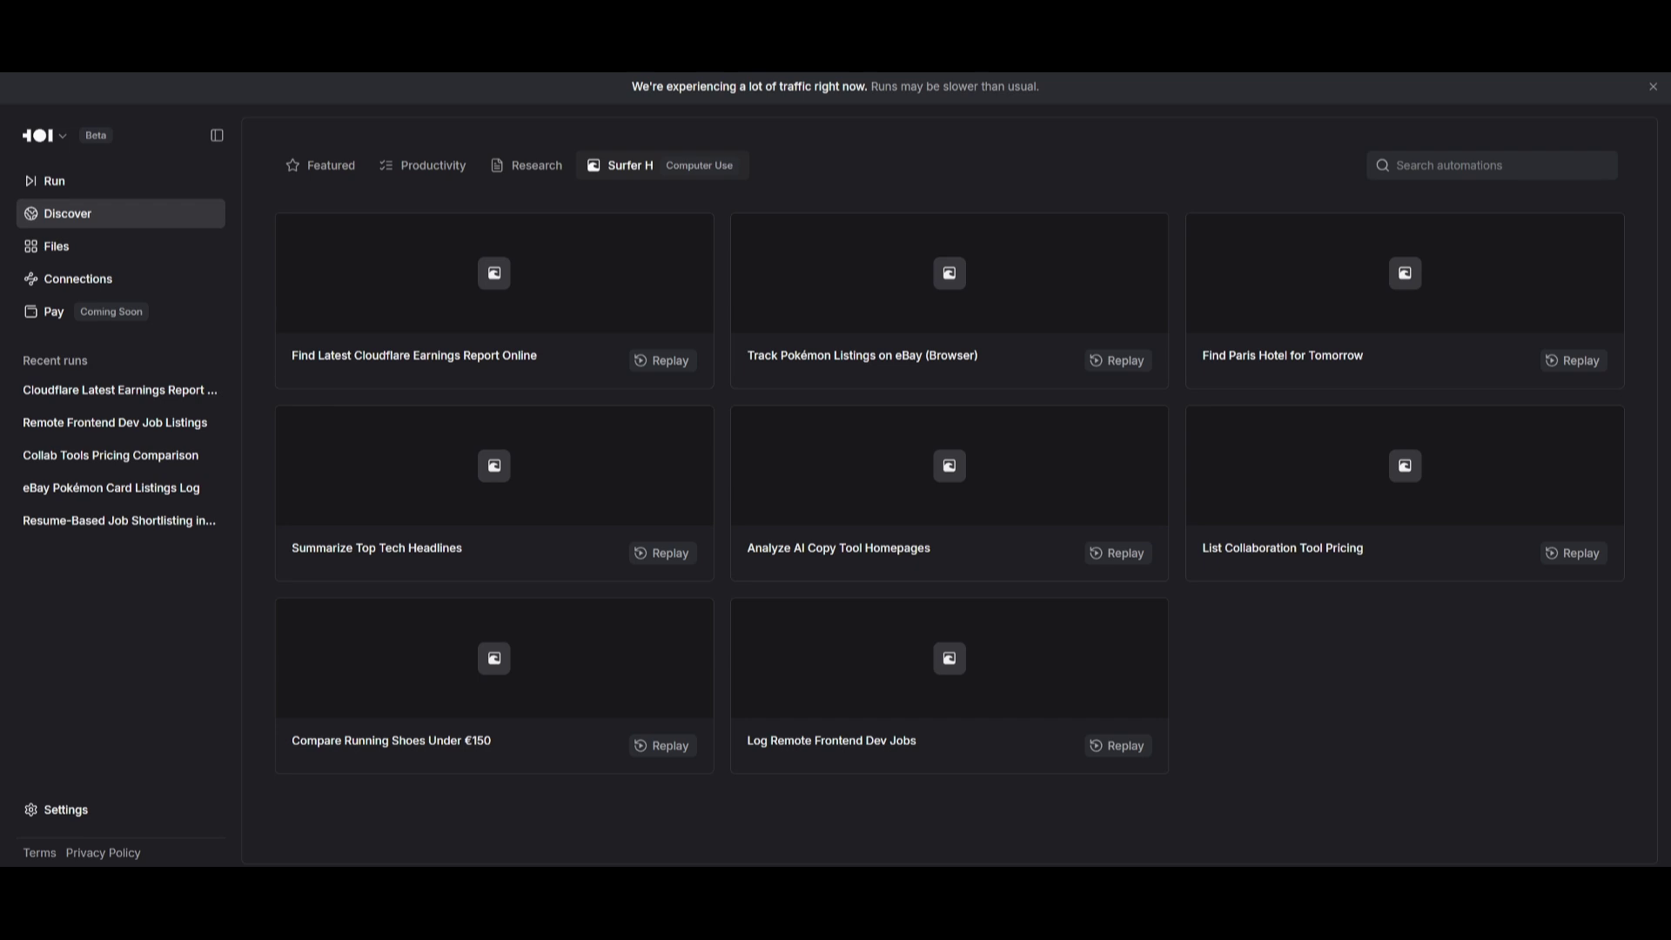
pyautogui.click(515, 171)
pyautogui.click(386, 170)
pyautogui.click(355, 171)
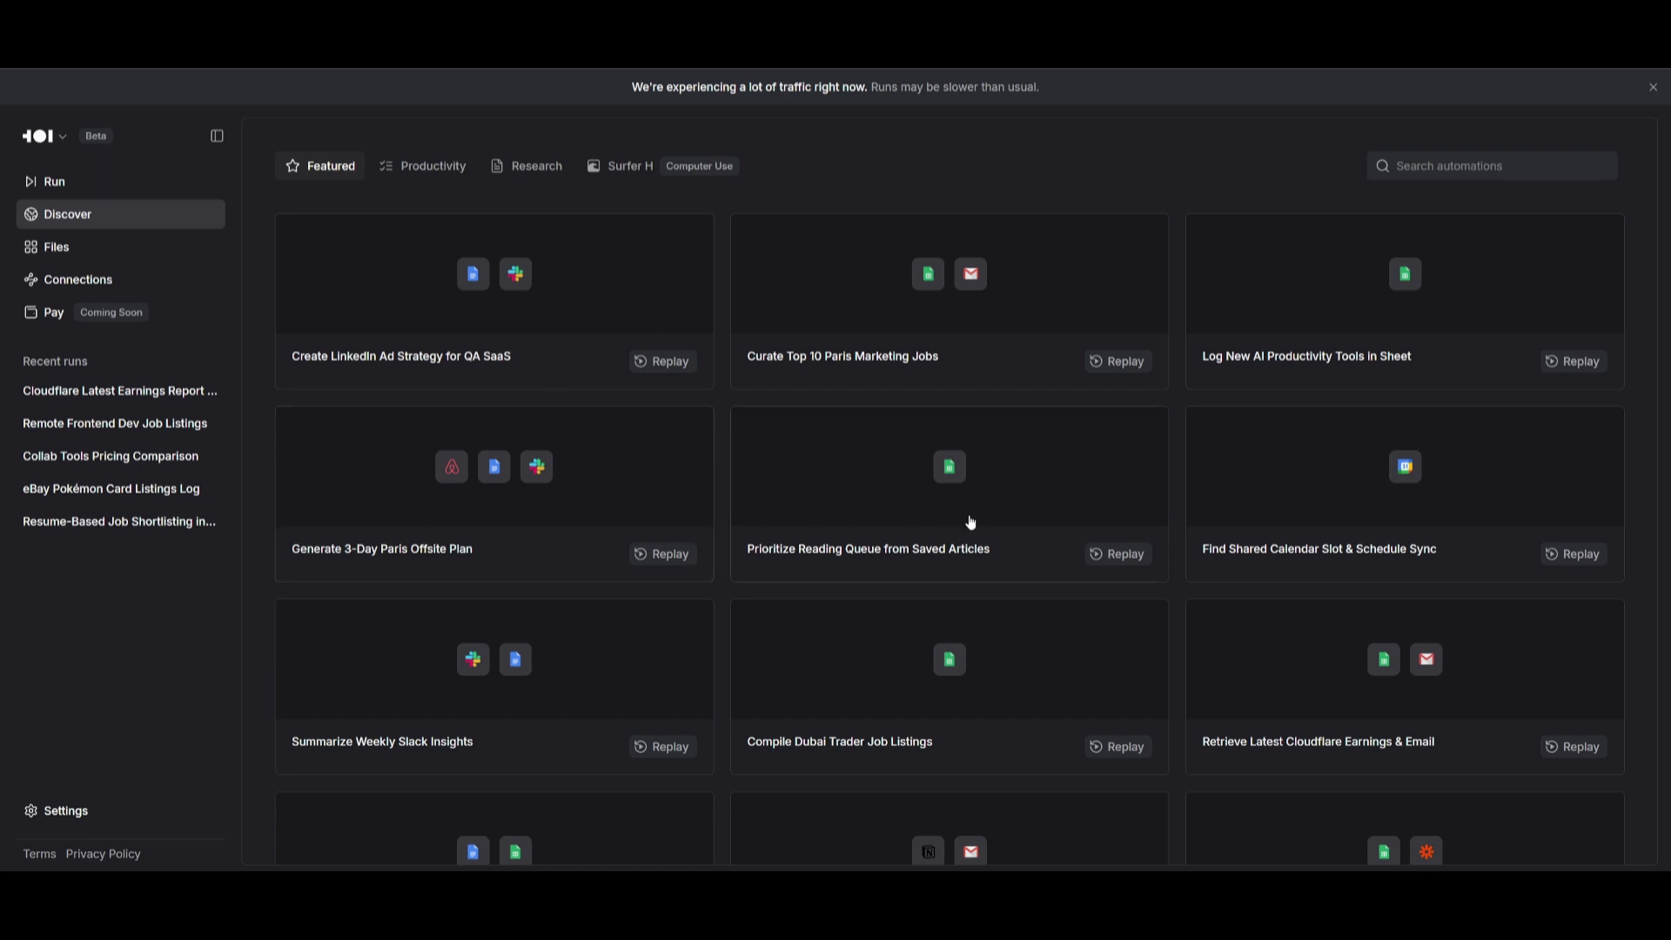
pyautogui.click(614, 170)
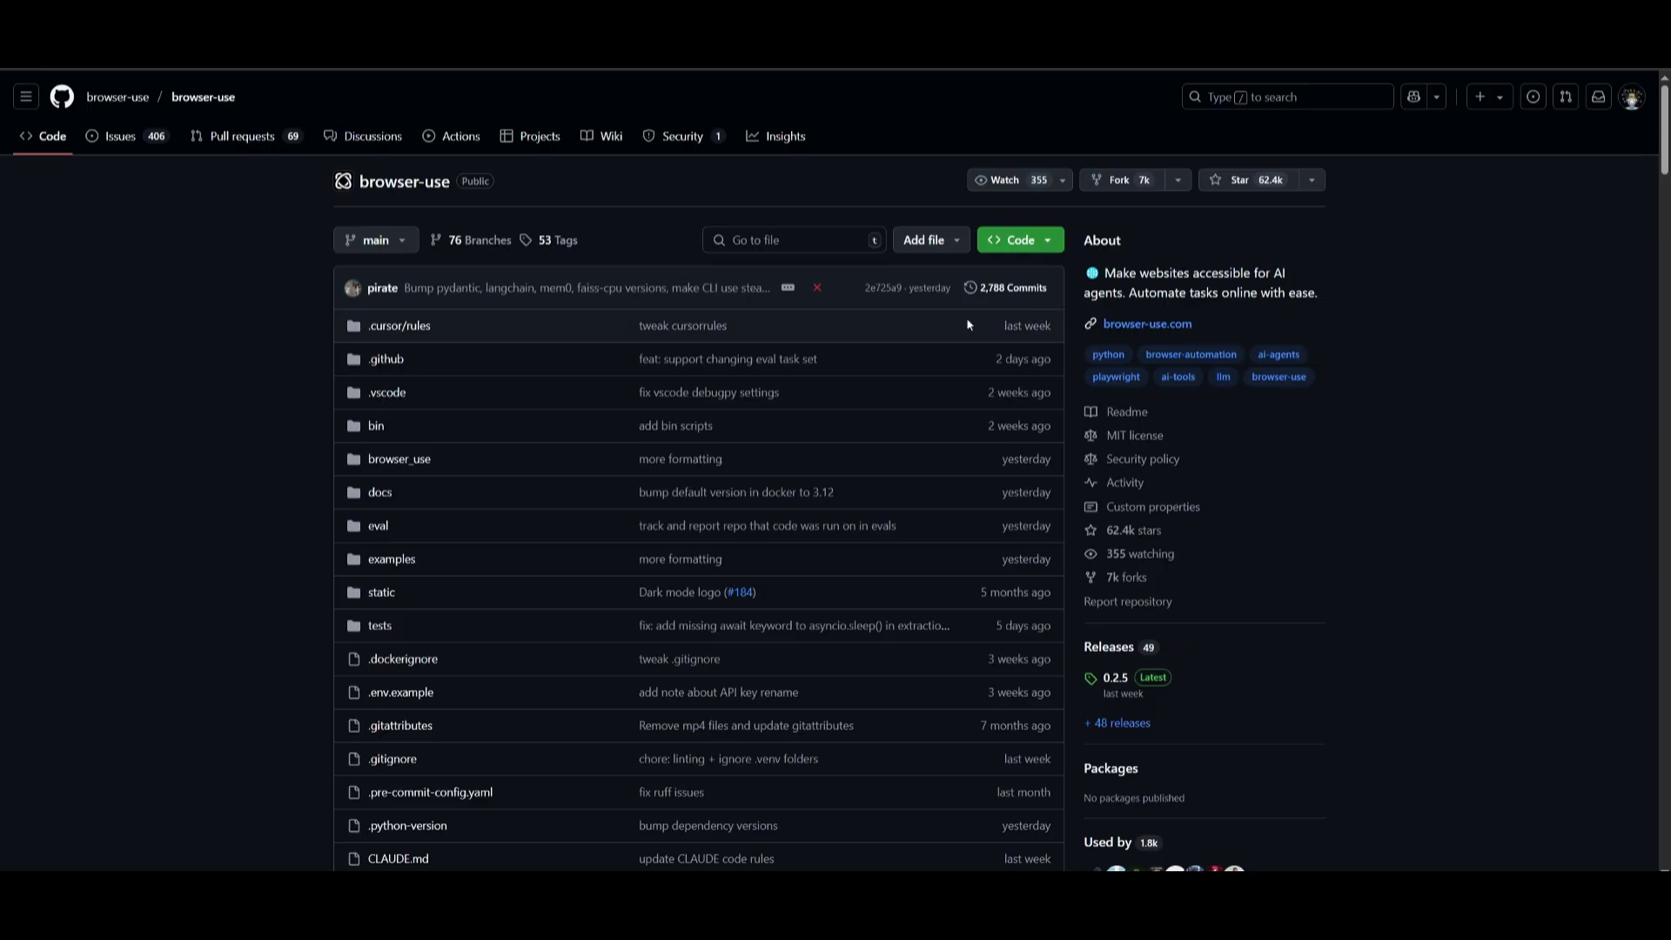
# Step: Scroll the browser-use README down past Quick start to the Demos section
pyautogui.scroll(-10, 957, 320)
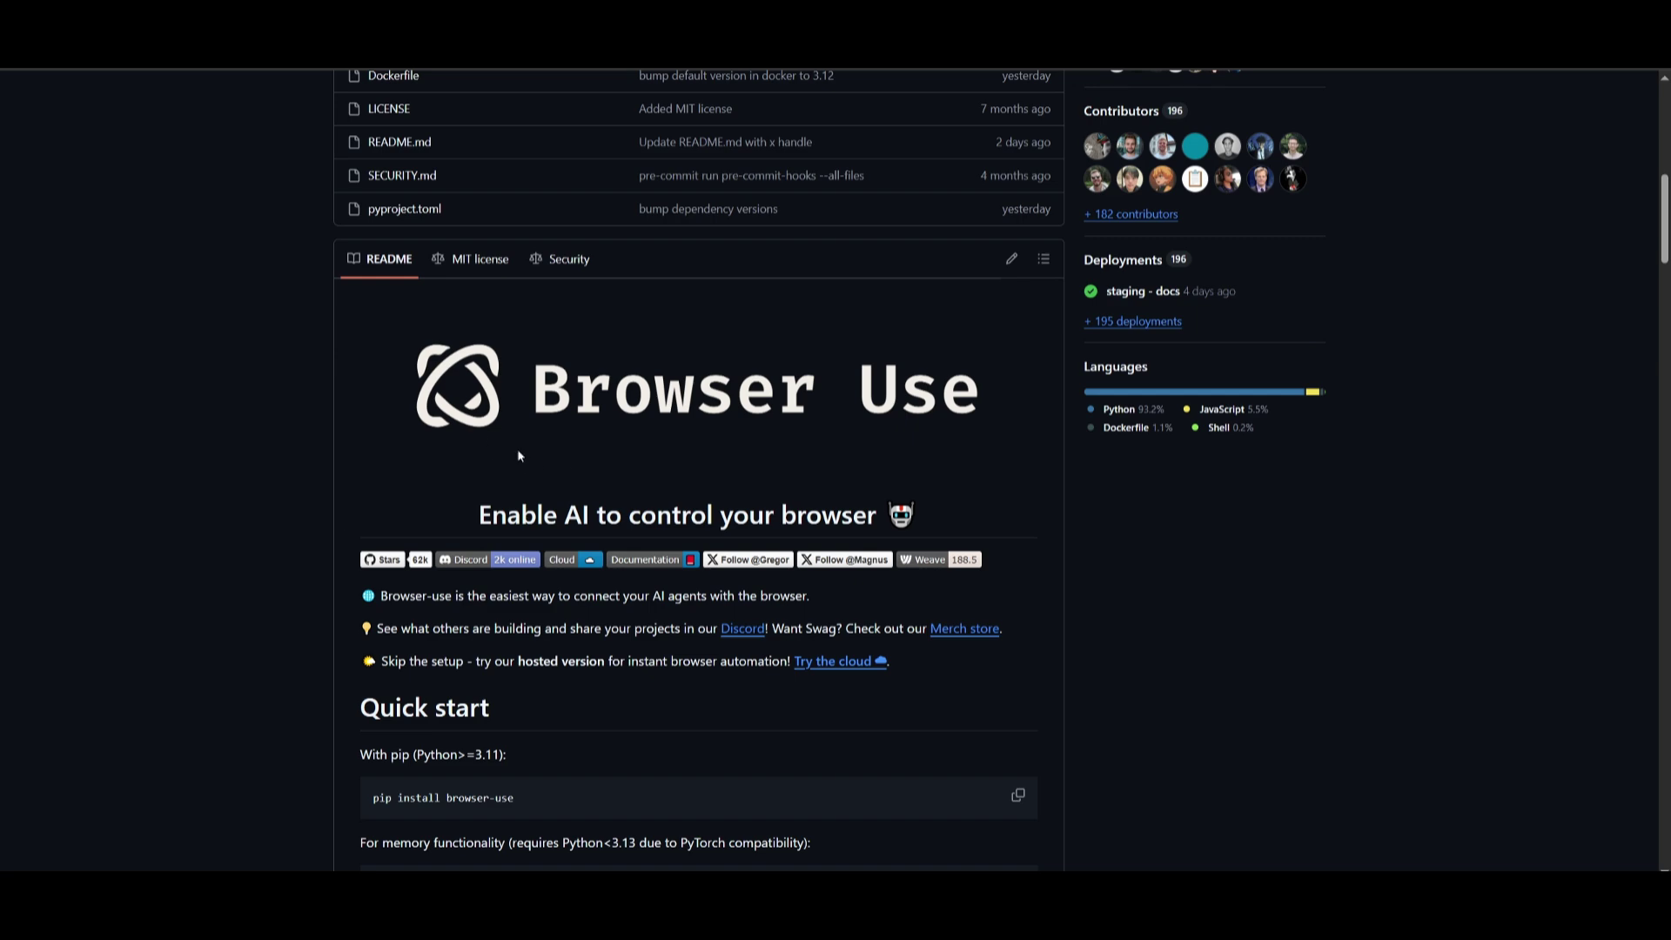
pyautogui.scroll(-8, 559, 494)
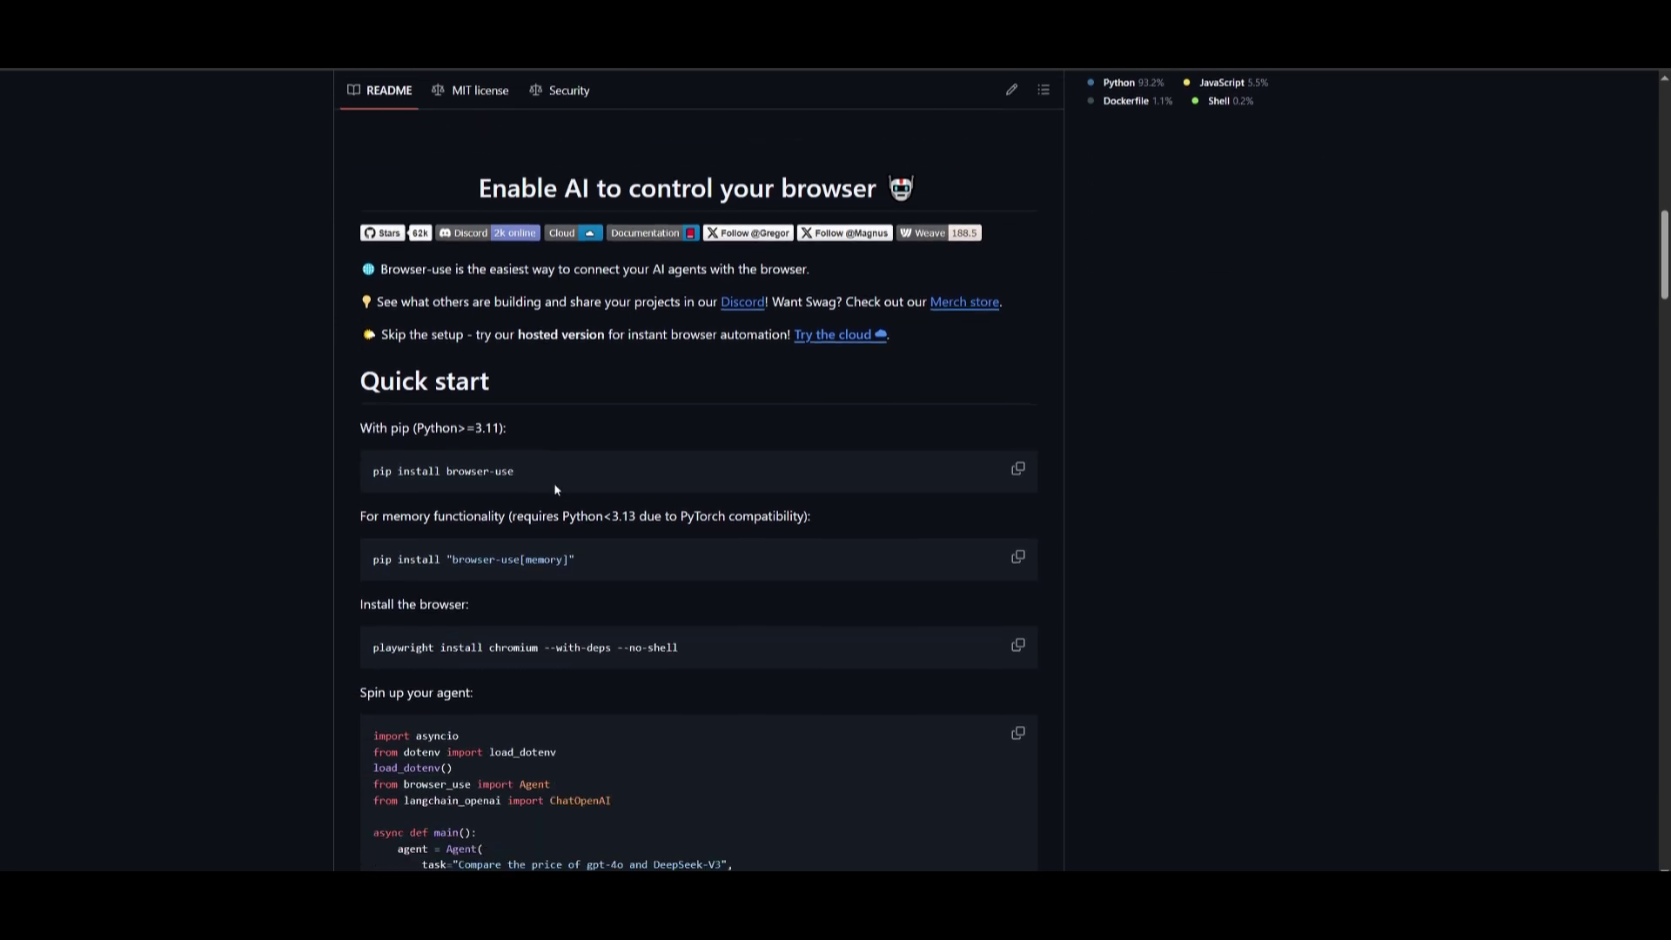
pyautogui.scroll(-7, 563, 499)
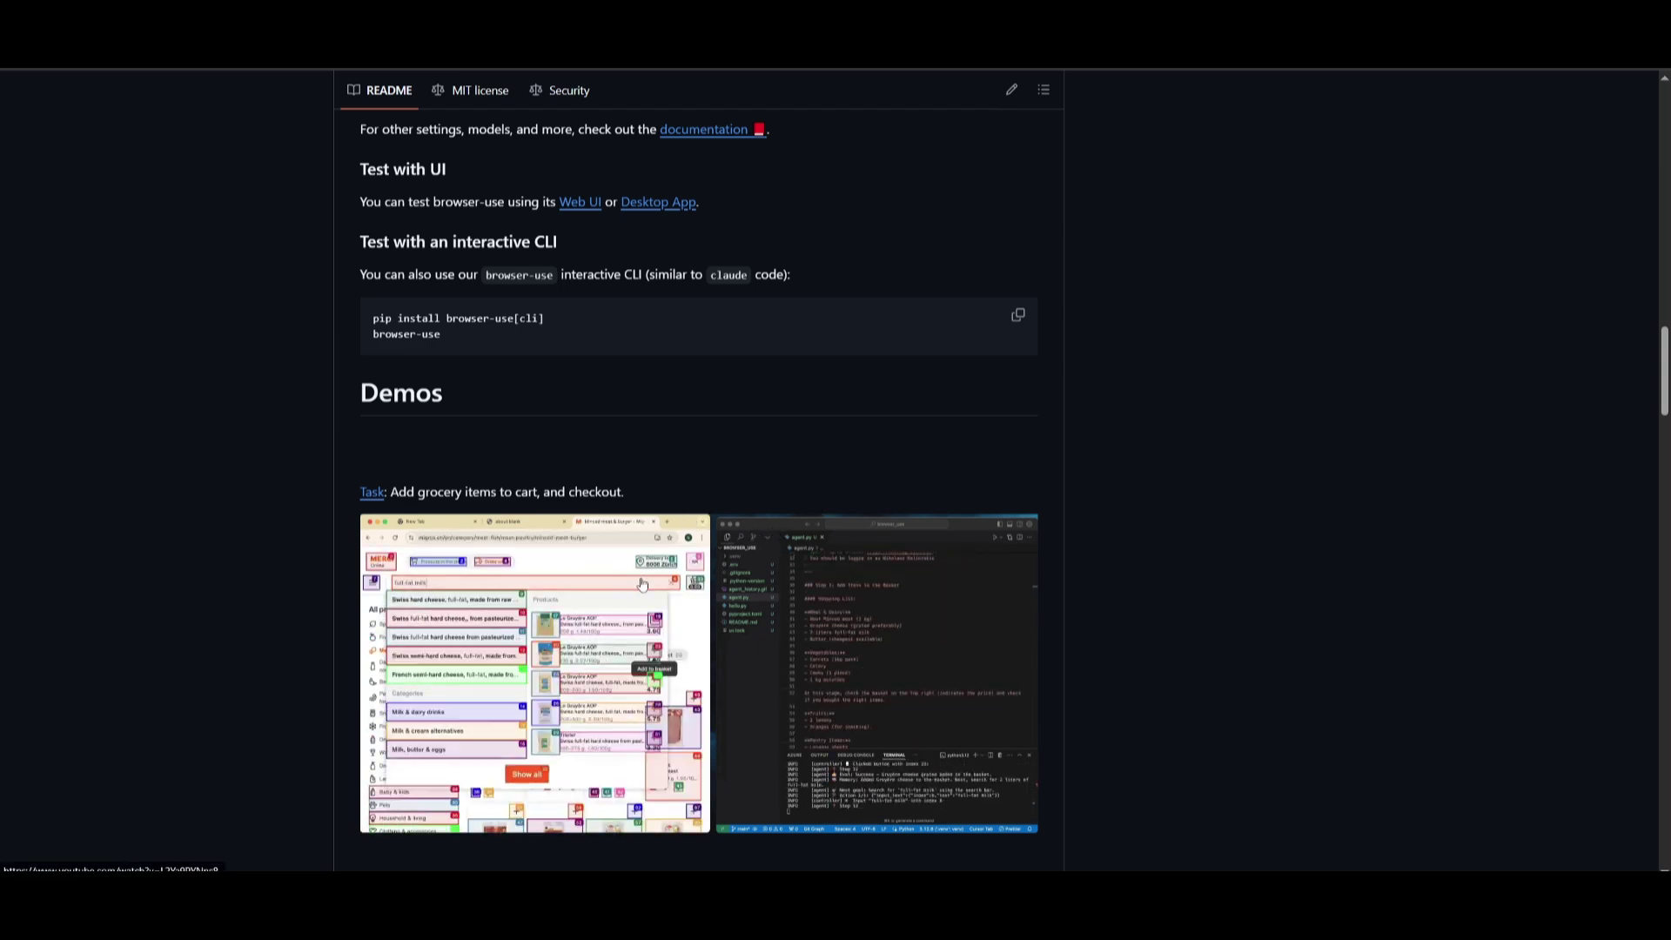
pyautogui.scroll(-5, 1121, 591)
pyautogui.scroll(-8, 1121, 592)
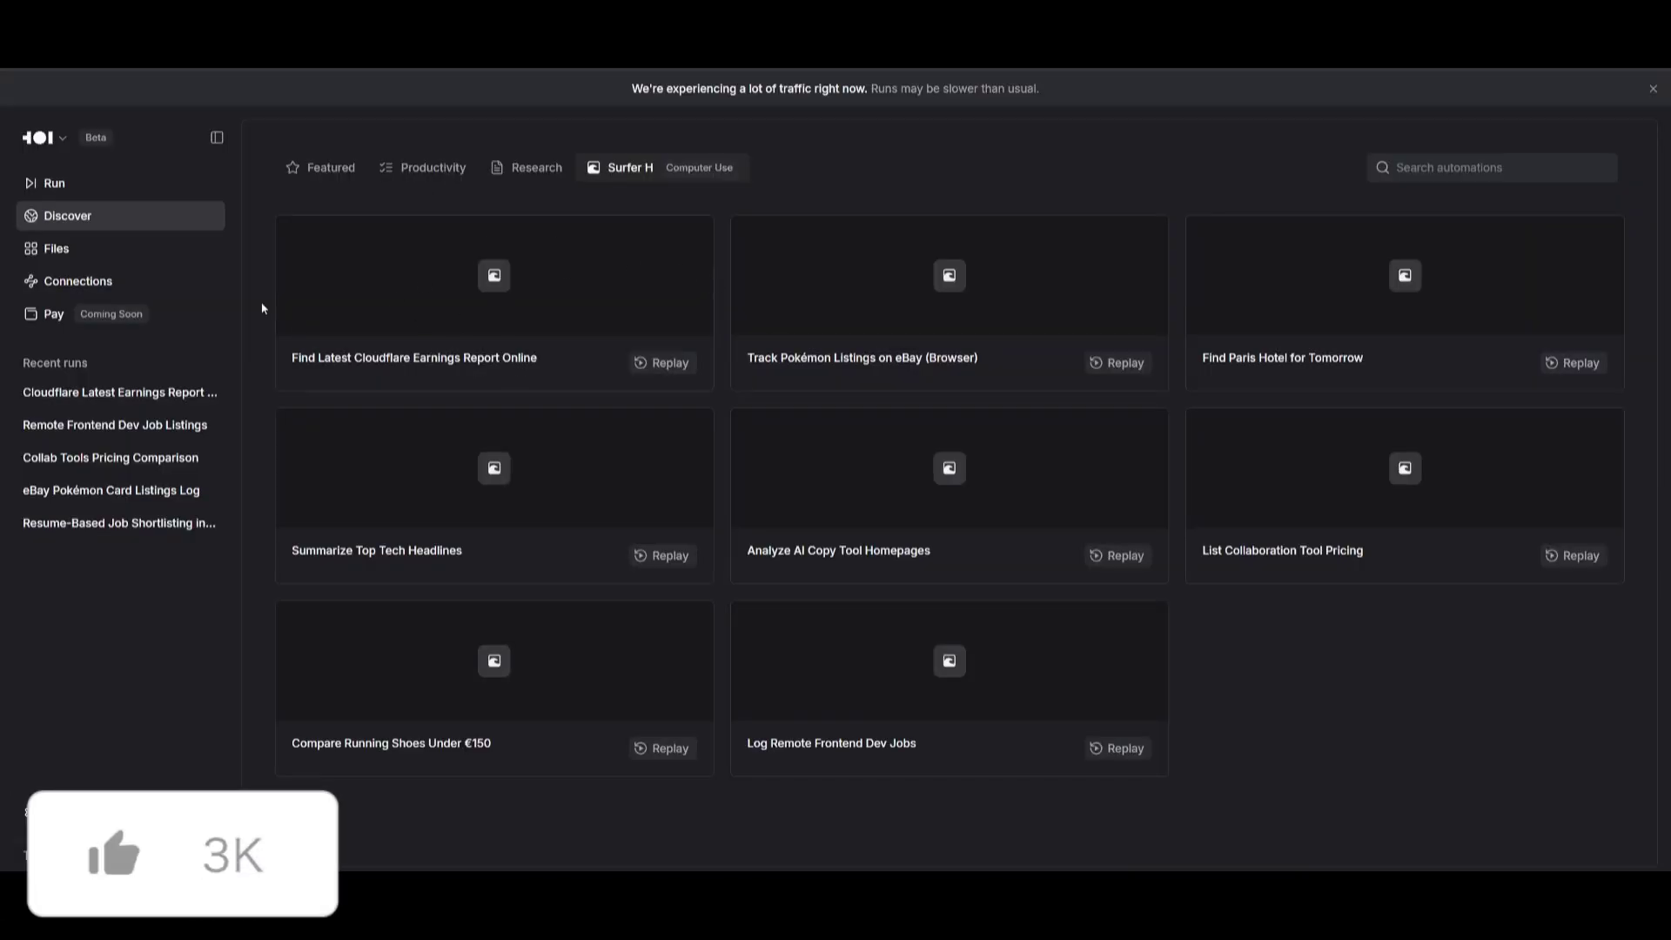
# Step: Return to an empty Run prompt, then switch to the World of AI browser tab
pyautogui.click(70, 184)
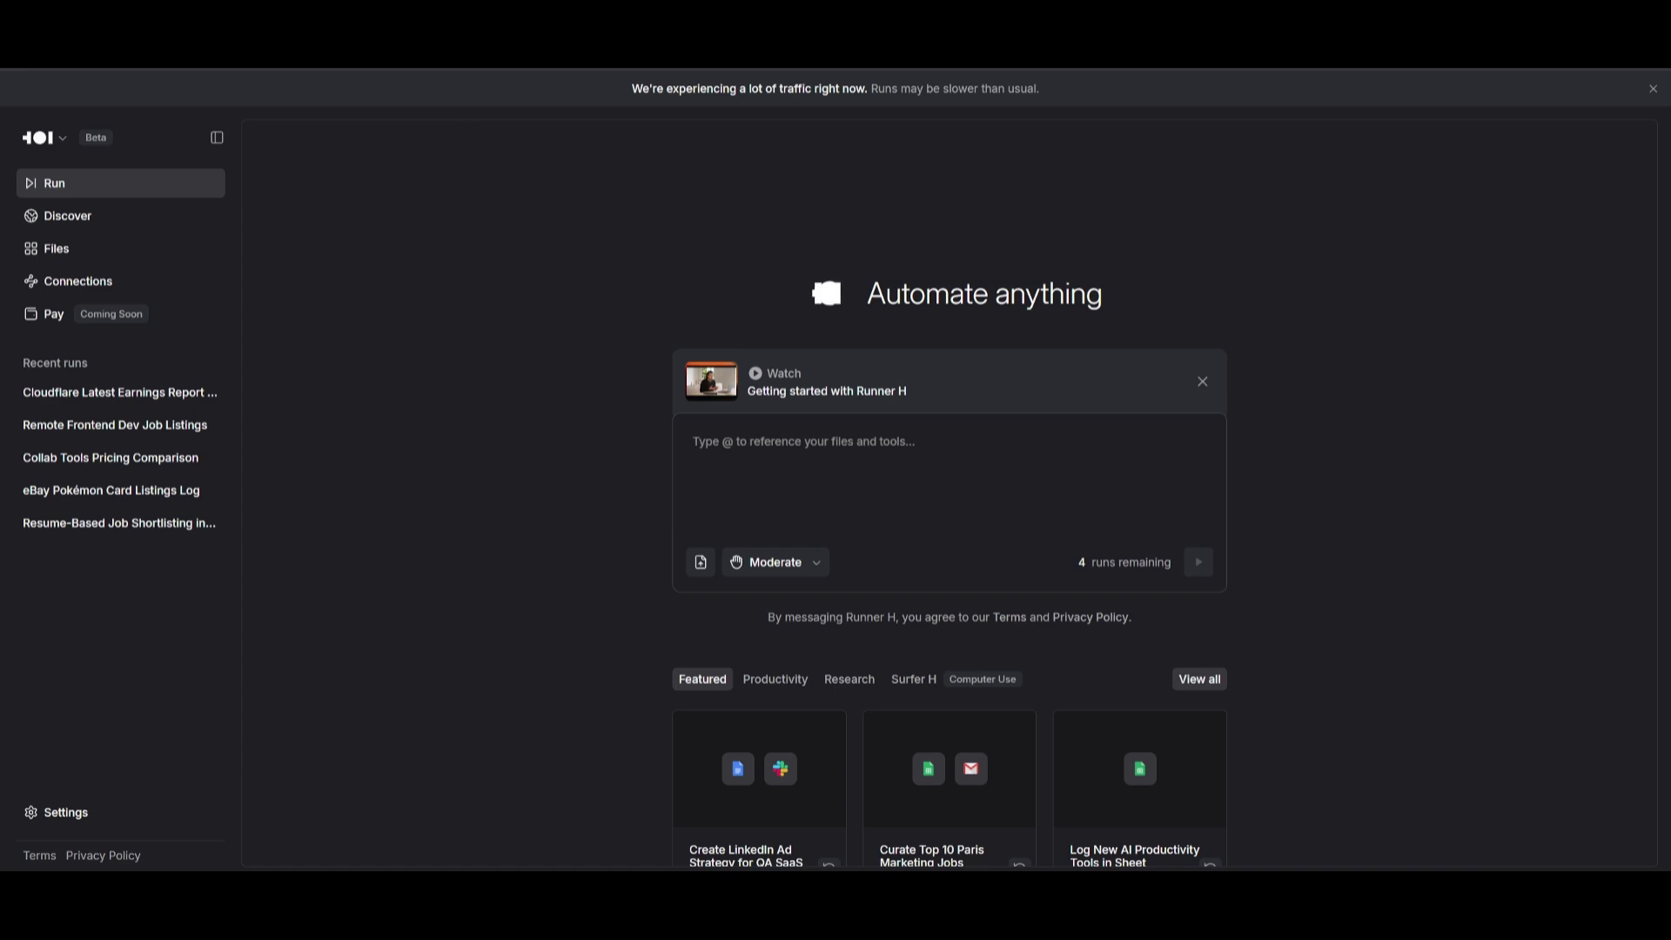
pyautogui.hotkey('ctrl', 'Tab')
pyautogui.hotkey('ctrl', 'Tab')
# Step: Show the Universe of AI channel's Videos grid and scroll through its latest uploads
pyautogui.hotkey('ctrl', 'Tab')
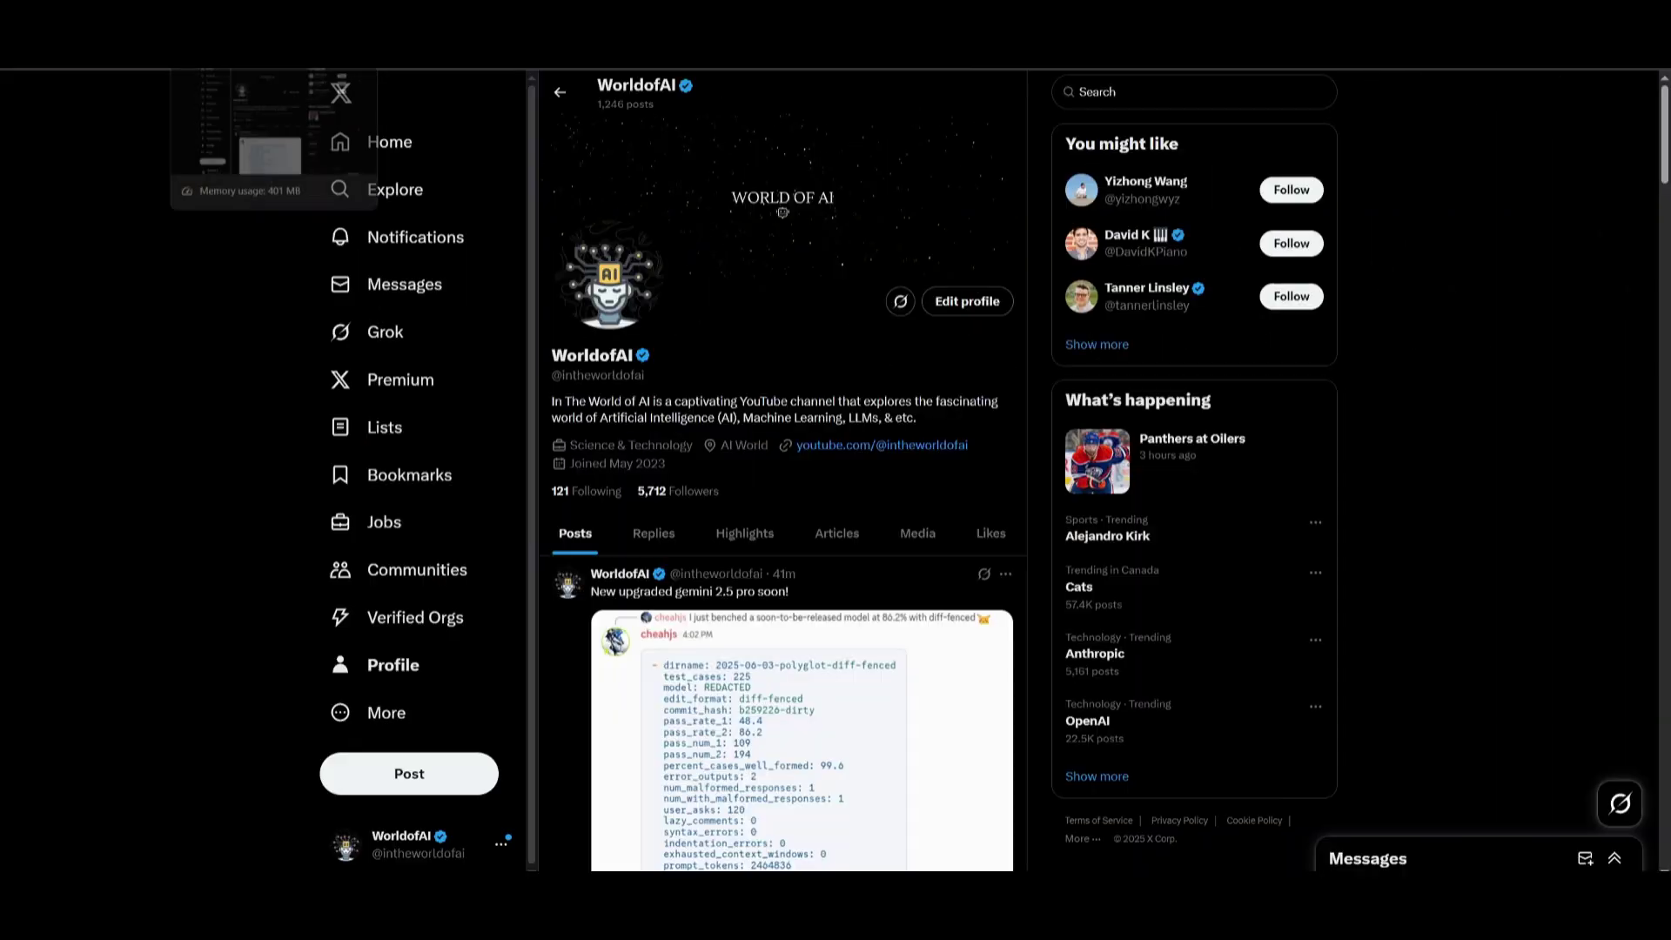
pyautogui.hotkey('ctrl', 'Tab')
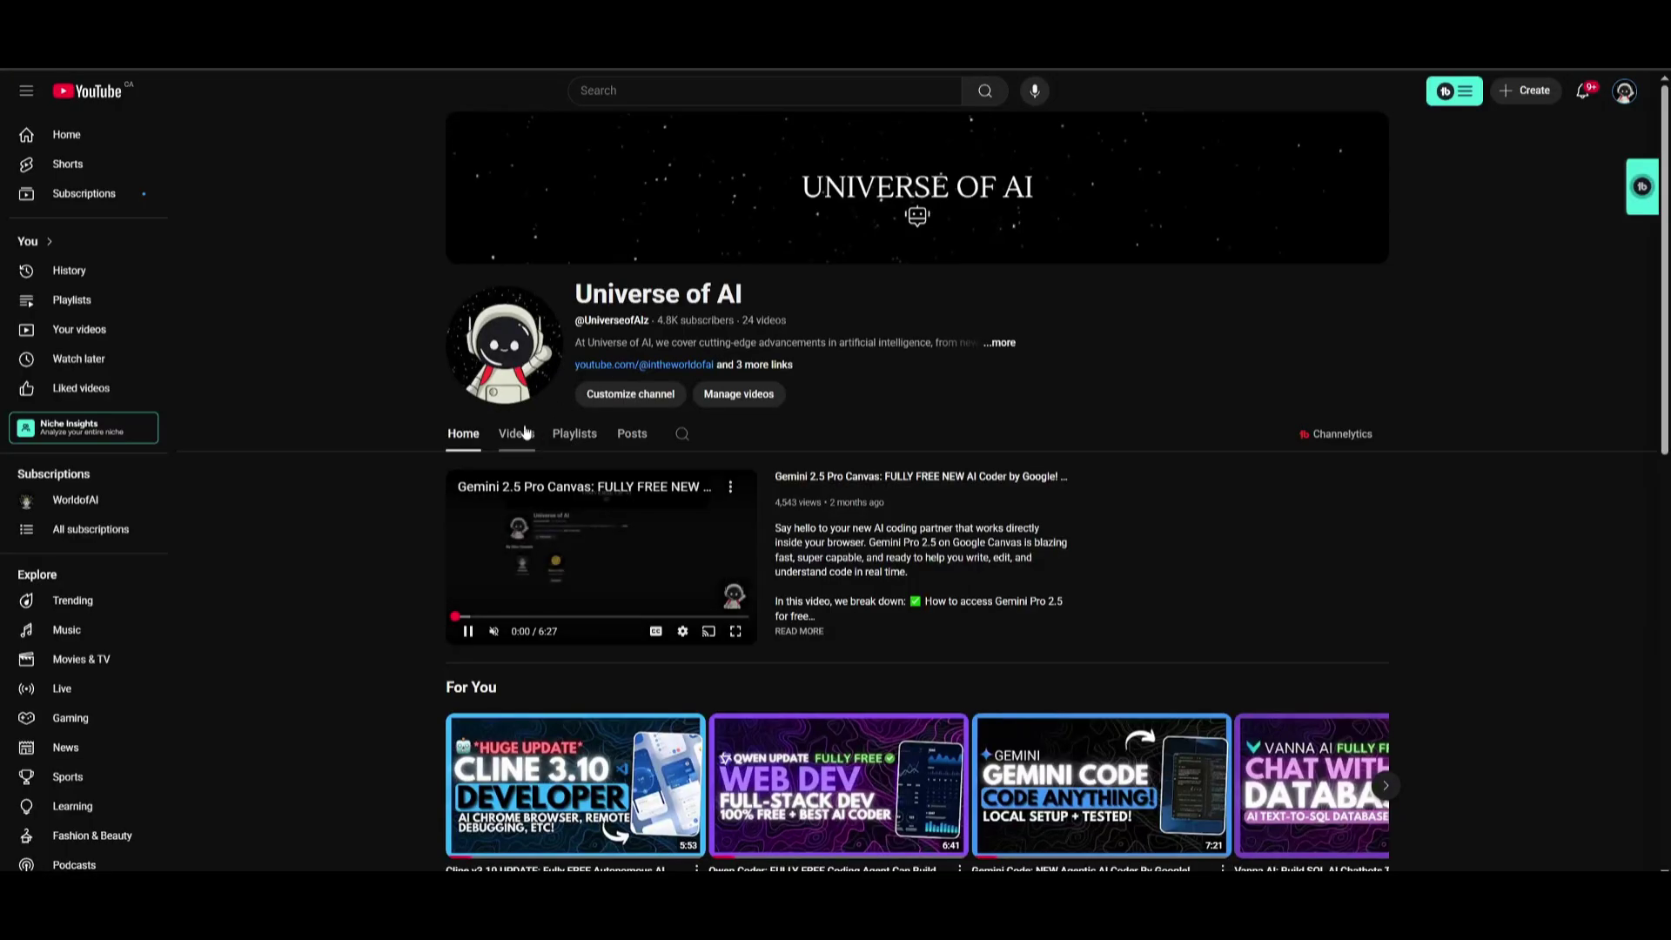
pyautogui.click(516, 433)
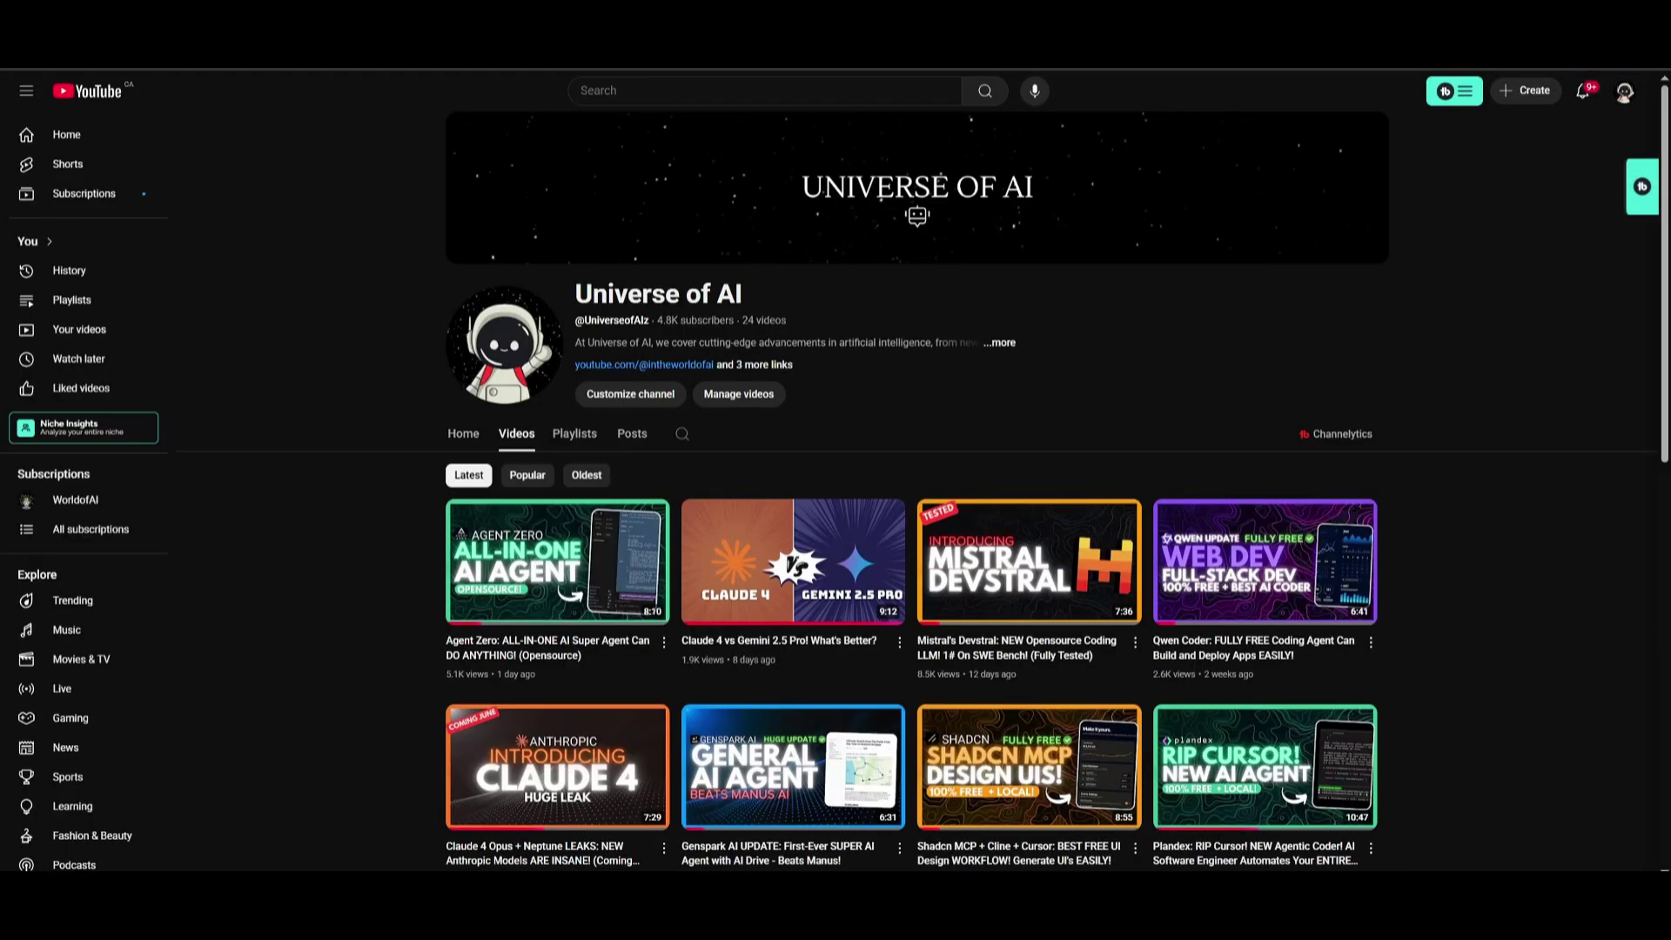
pyautogui.scroll(-5, 850, 359)
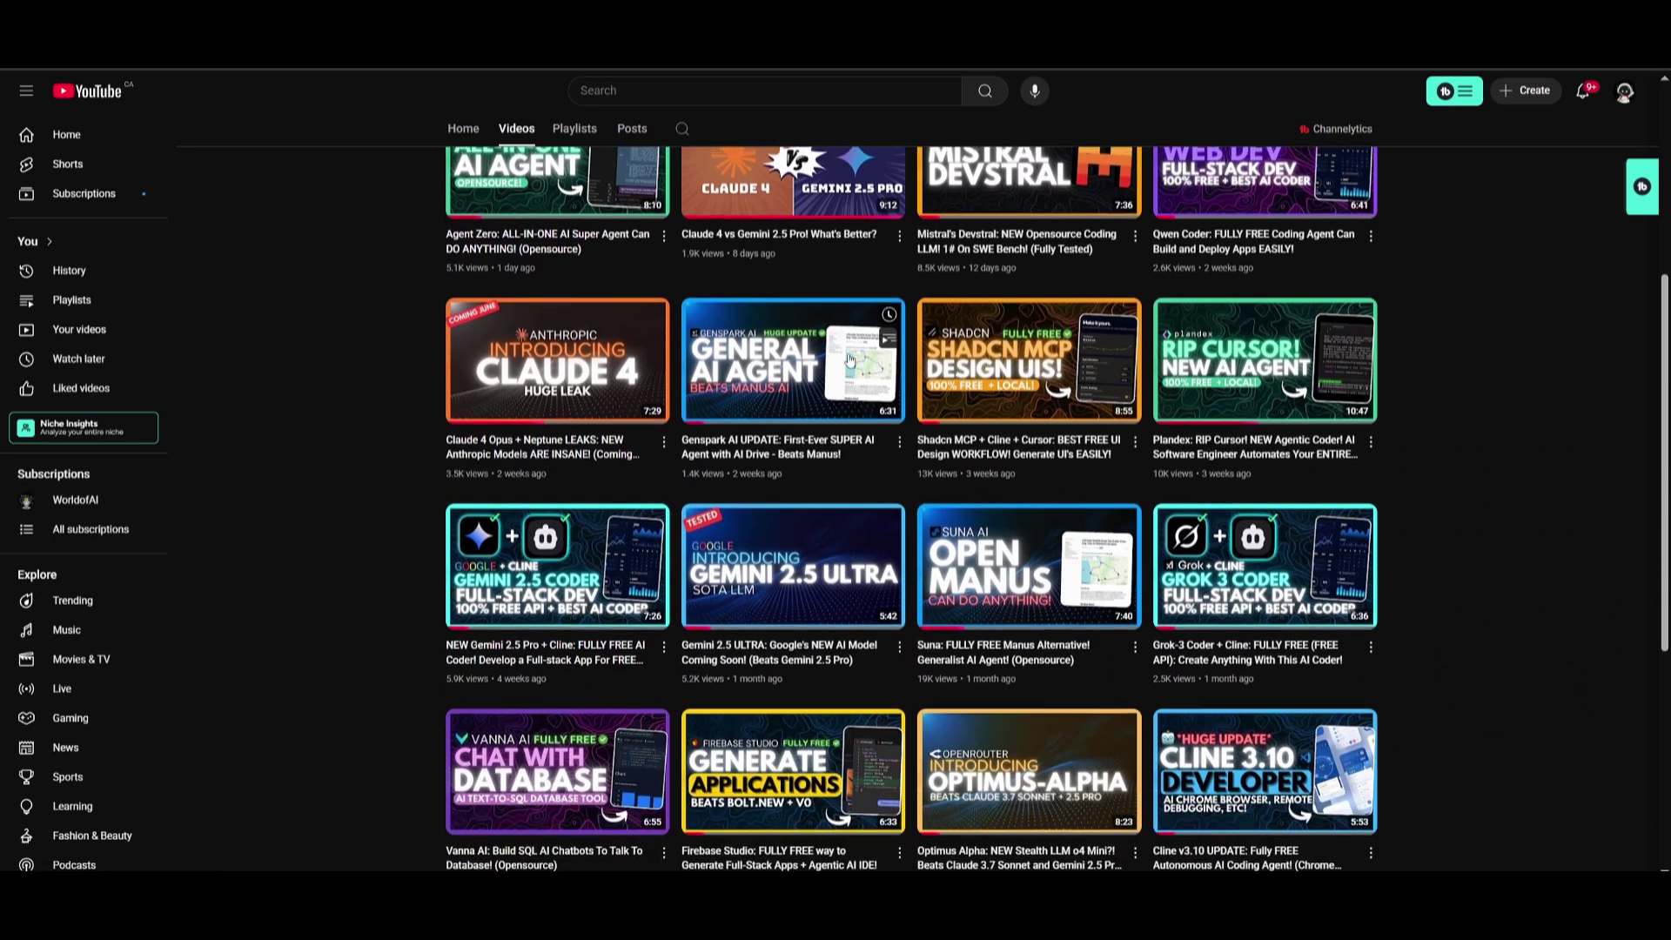
pyautogui.scroll(-1, 849, 359)
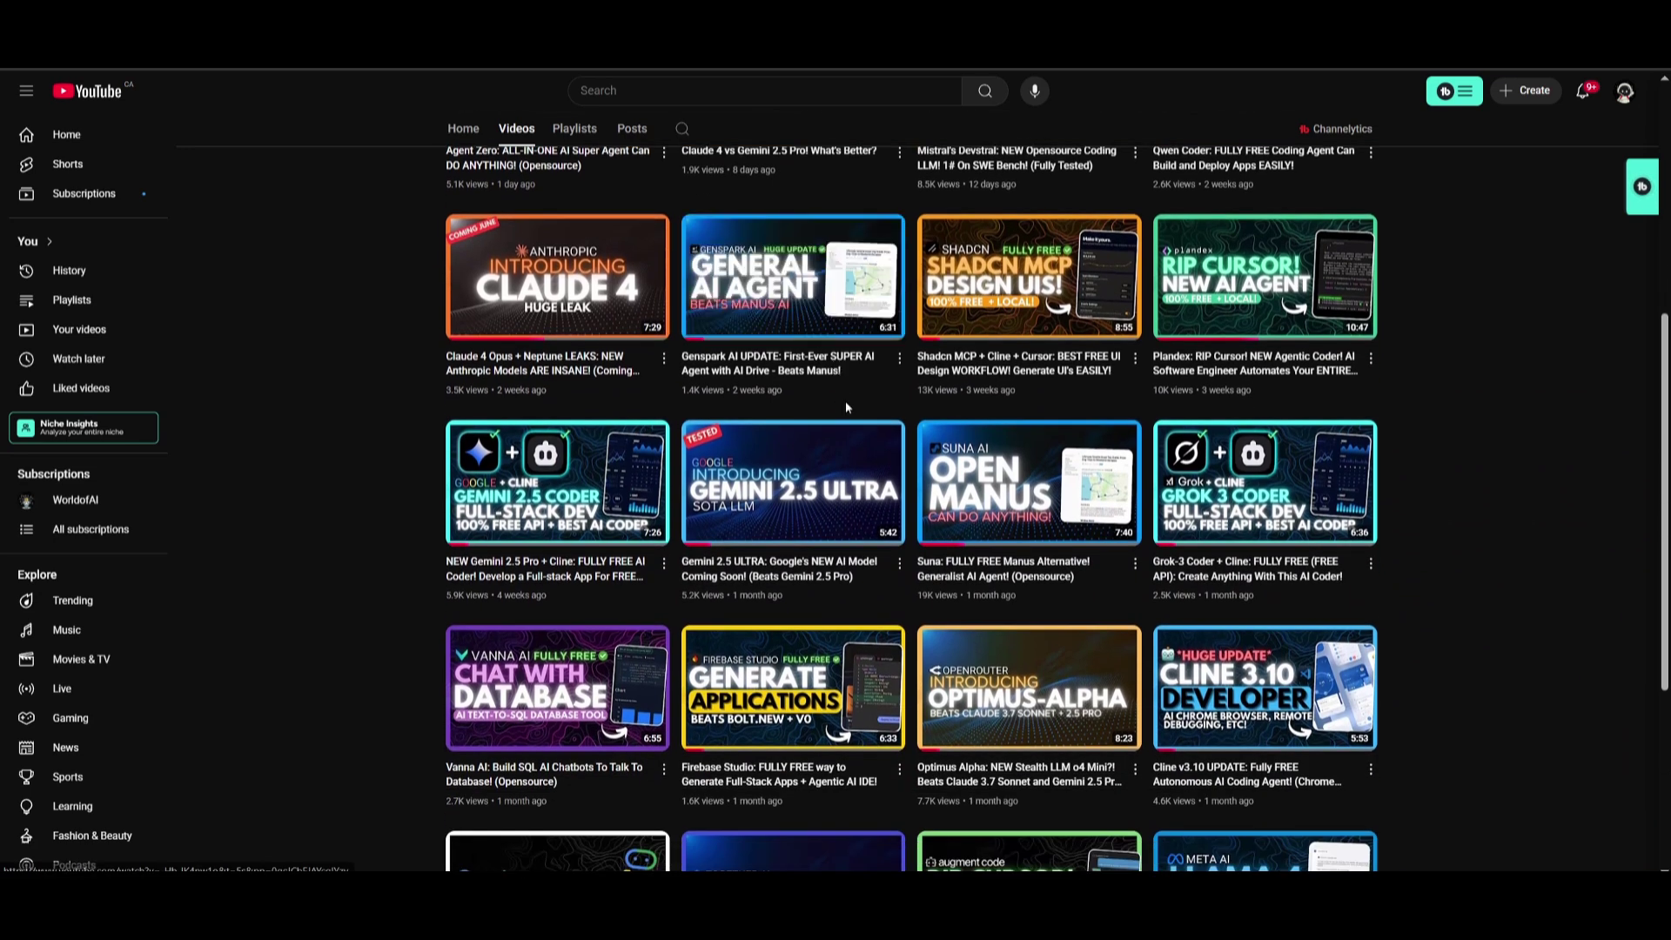
pyautogui.scroll(-1, 846, 407)
pyautogui.scroll(-2, 842, 409)
pyautogui.scroll(-1, 842, 409)
pyautogui.scroll(-1, 842, 409)
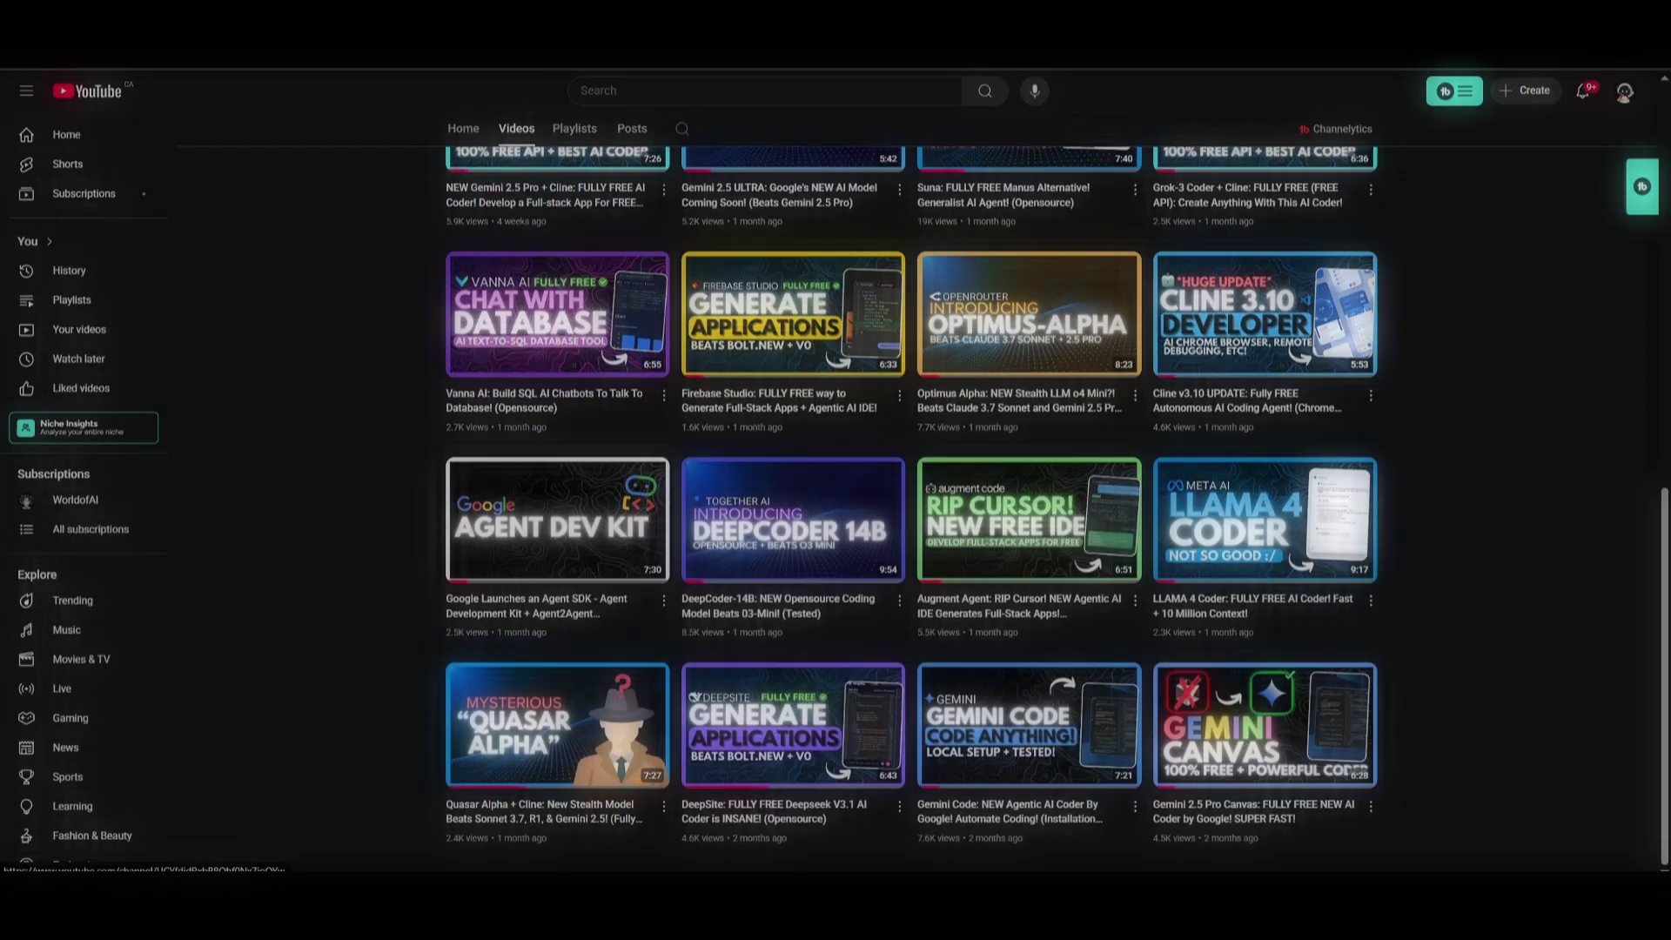